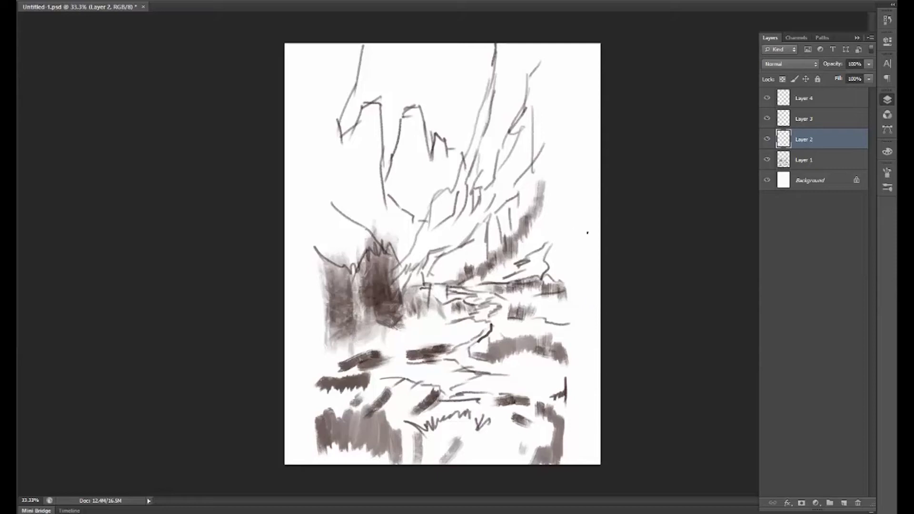
Wash a soft light-blue sky across the top and upper corners of the sketch.
mouse_move(423, 168)
mouse_down()
mouse_move(386, 110)
mouse_move(476, 119)
mouse_up()
drag(518, 186, 466, 128)
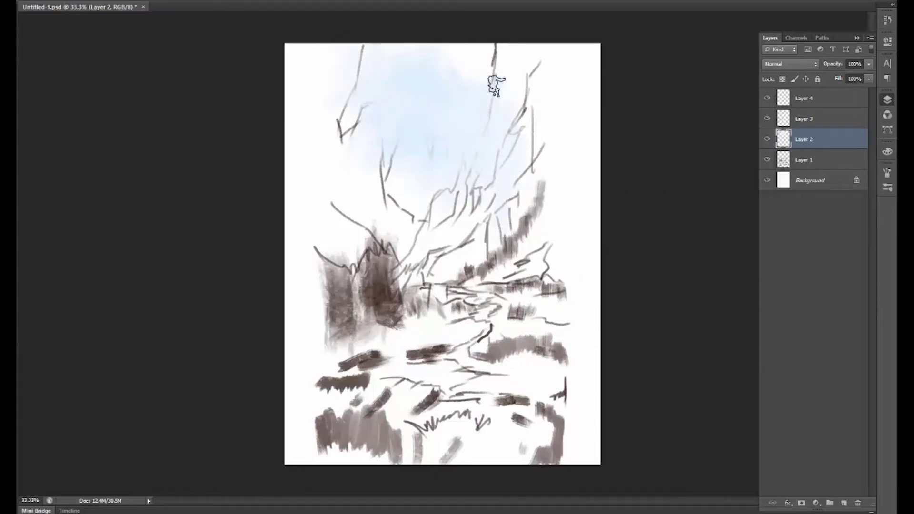
mouse_move(384, 54)
mouse_down()
mouse_move(408, 91)
mouse_move(432, 98)
mouse_move(504, 57)
mouse_move(459, 56)
mouse_up()
drag(384, 56, 346, 76)
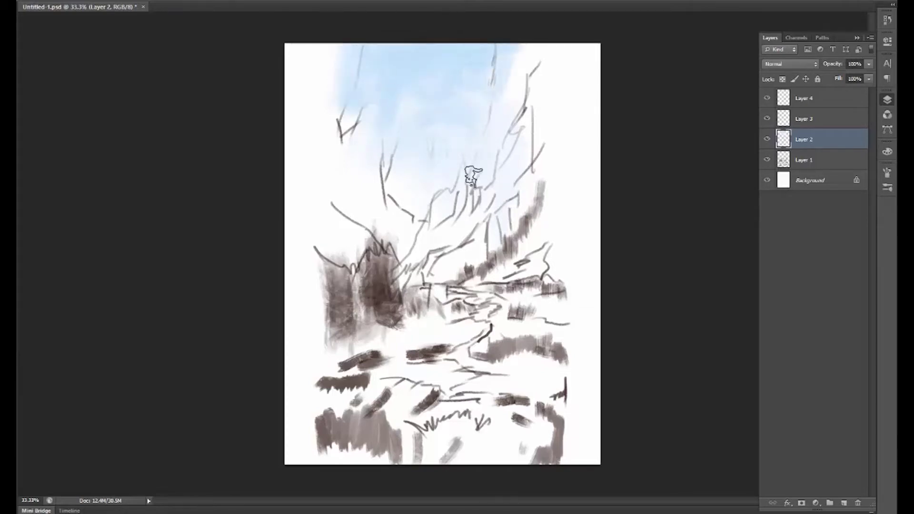
Brush a dark blue-grey wash over the left trees.
mouse_move(376, 250)
mouse_down()
mouse_move(333, 223)
mouse_move(309, 238)
mouse_move(333, 191)
mouse_move(349, 264)
mouse_move(271, 285)
mouse_up()
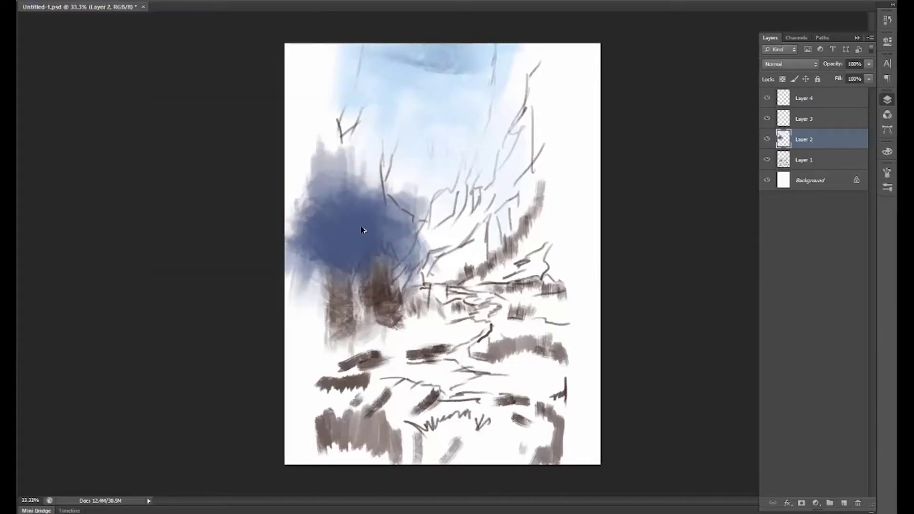
key(Return)
drag(343, 215, 428, 243)
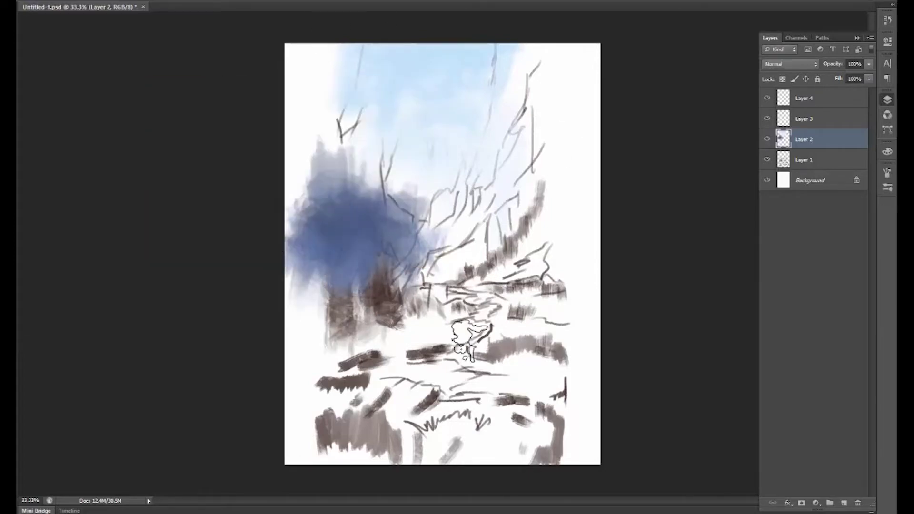
click(804, 119)
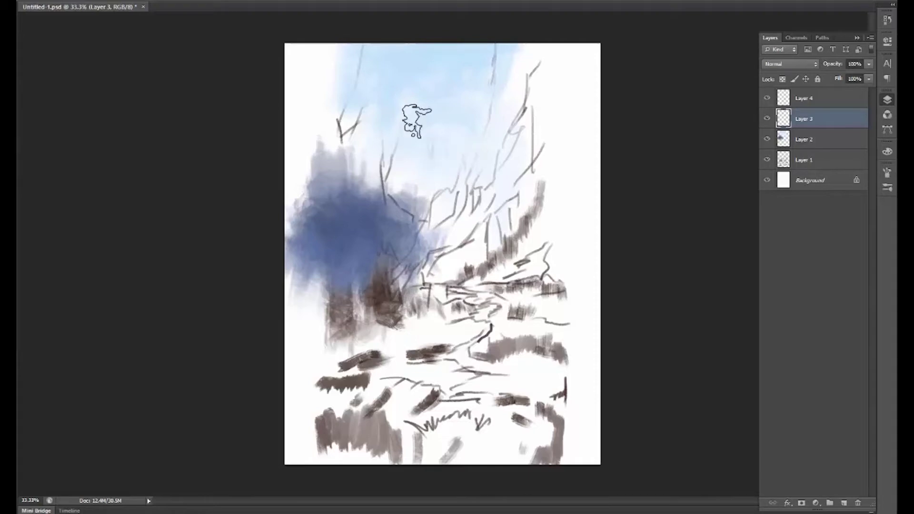
Block in the left canyon cliffs and left canvas edge in dark grey.
mouse_move(415, 118)
mouse_down()
mouse_move(399, 191)
mouse_move(461, 142)
mouse_move(419, 109)
mouse_move(409, 200)
mouse_move(425, 188)
mouse_move(439, 134)
mouse_move(471, 152)
mouse_move(394, 123)
mouse_move(386, 185)
mouse_up()
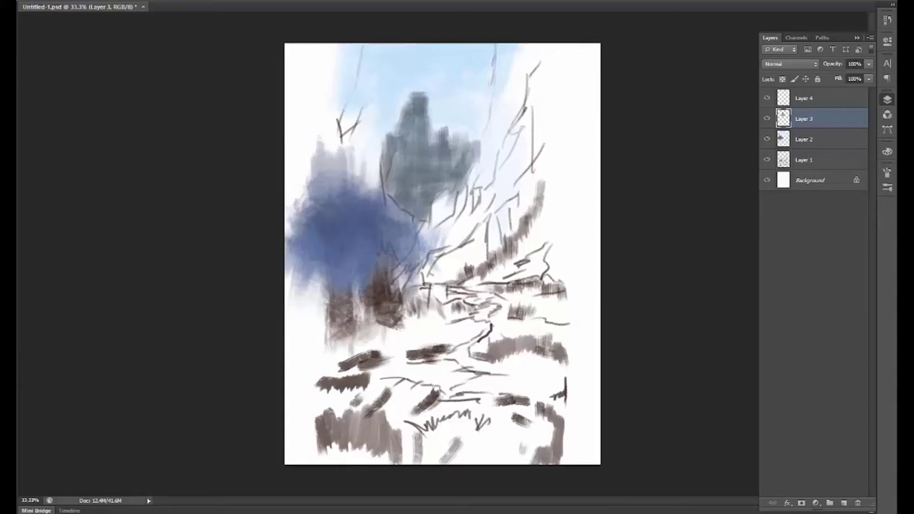
click(194, 179)
key(Return)
mouse_move(333, 72)
mouse_down()
mouse_move(329, 137)
mouse_move(364, 119)
mouse_move(333, 238)
mouse_up()
mouse_move(309, 205)
mouse_down()
mouse_move(369, 112)
mouse_move(378, 192)
mouse_move(343, 143)
mouse_up()
drag(376, 200, 419, 262)
mouse_move(367, 181)
mouse_down()
mouse_move(343, 48)
mouse_move(317, 199)
mouse_move(295, 71)
mouse_up()
drag(299, 238, 333, 45)
drag(436, 190, 448, 207)
mouse_move(438, 166)
mouse_down()
mouse_move(425, 230)
mouse_move(481, 152)
mouse_move(497, 45)
mouse_move(540, 198)
mouse_move(576, 271)
mouse_up()
Darken the right-side and central cliffs with dark grey strokes.
drag(504, 233, 407, 285)
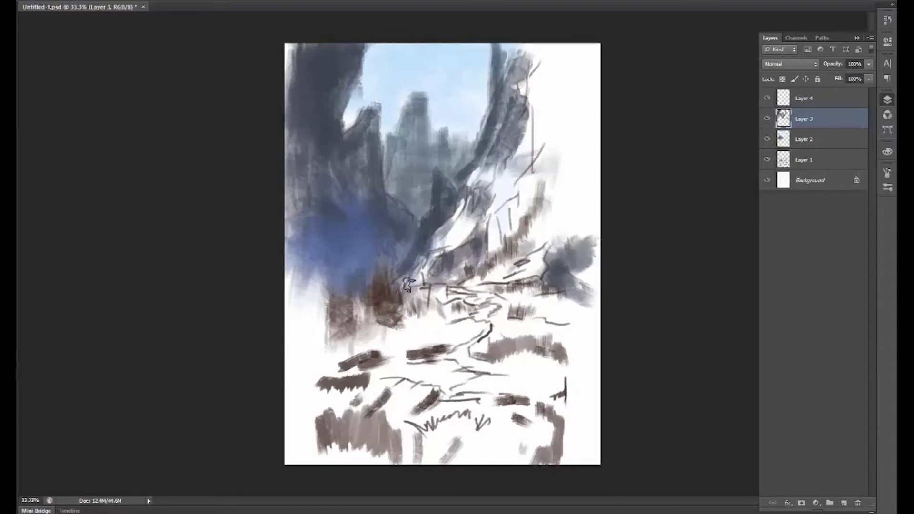
mouse_move(555, 119)
mouse_down()
mouse_move(548, 122)
mouse_move(504, 53)
mouse_up()
drag(305, 72, 285, 110)
drag(524, 123, 471, 214)
mouse_move(428, 191)
mouse_down()
mouse_move(464, 135)
mouse_move(385, 190)
mouse_move(471, 295)
mouse_up()
Soften the central and right cliffs with light grey fog.
drag(547, 46, 590, 162)
drag(581, 114, 504, 271)
mouse_move(590, 319)
mouse_down()
mouse_move(581, 180)
mouse_move(547, 67)
mouse_move(546, 210)
mouse_move(447, 266)
mouse_up()
Paint brown tones over the right, central and left cliffs.
click(312, 224)
click(185, 197)
key(Return)
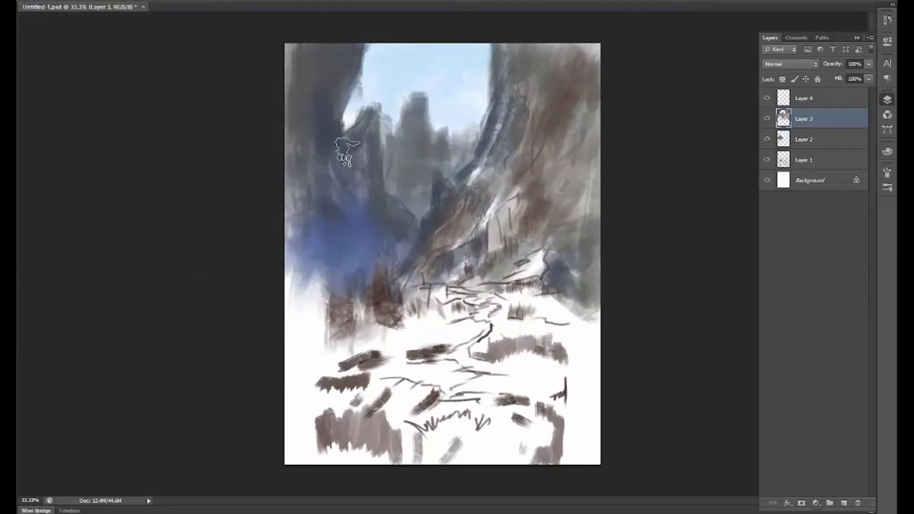
drag(347, 142, 352, 238)
drag(287, 57, 362, 200)
drag(523, 214, 585, 310)
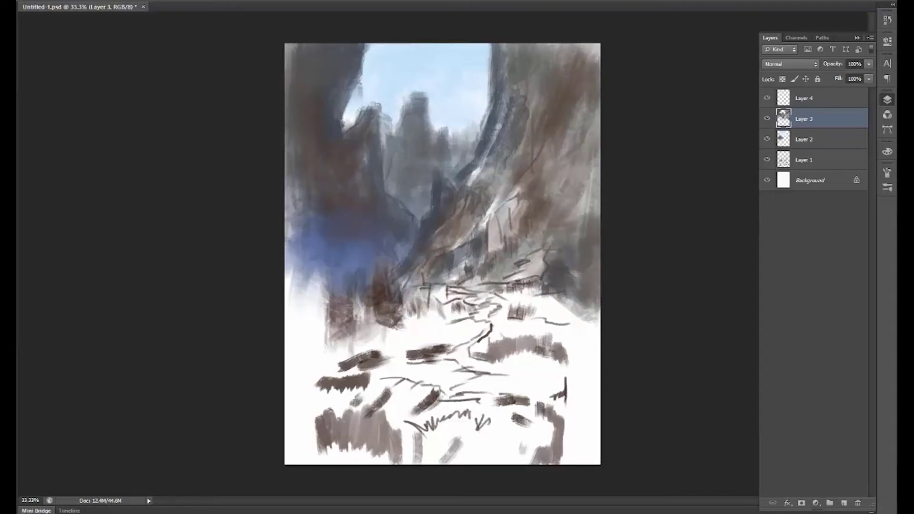
Add tan-orange highlights on the right and left cliffs.
click(209, 139)
key(Return)
drag(496, 224, 481, 253)
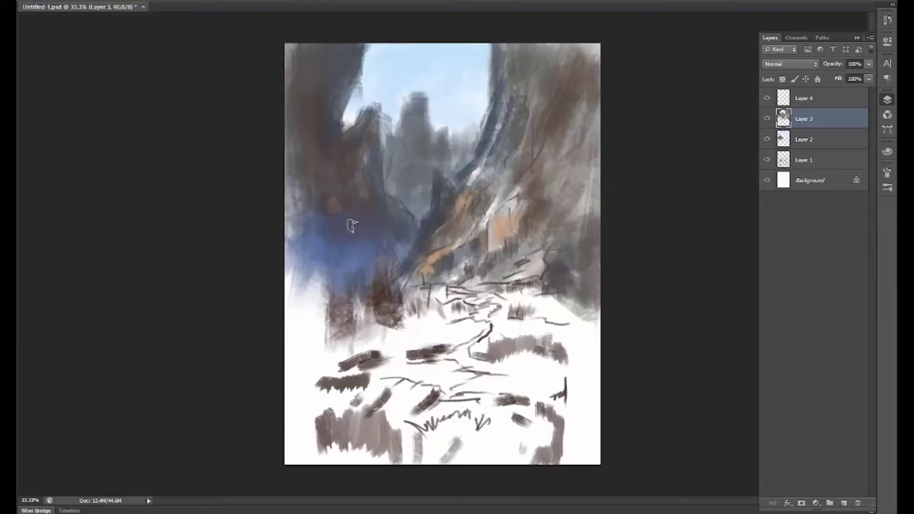
drag(328, 190, 363, 205)
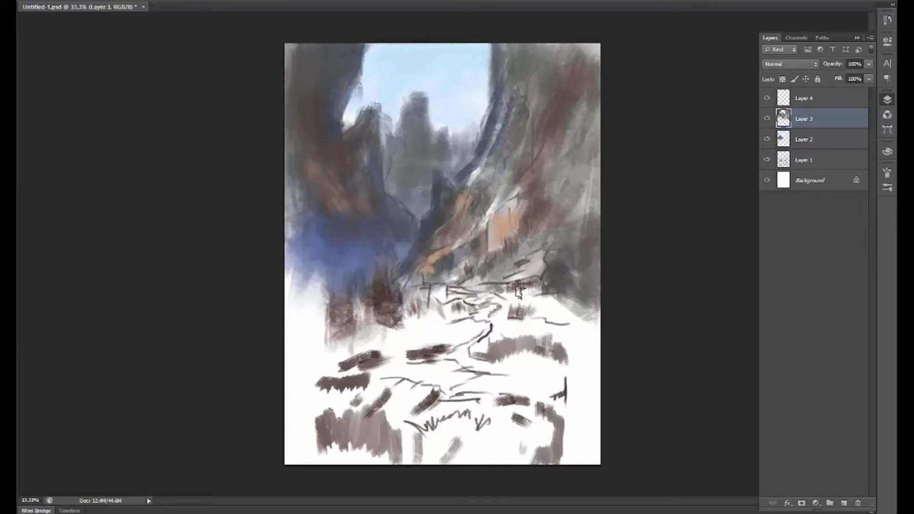
Run a yellow-green path from the lower ground up toward the cliffs.
drag(442, 380, 564, 375)
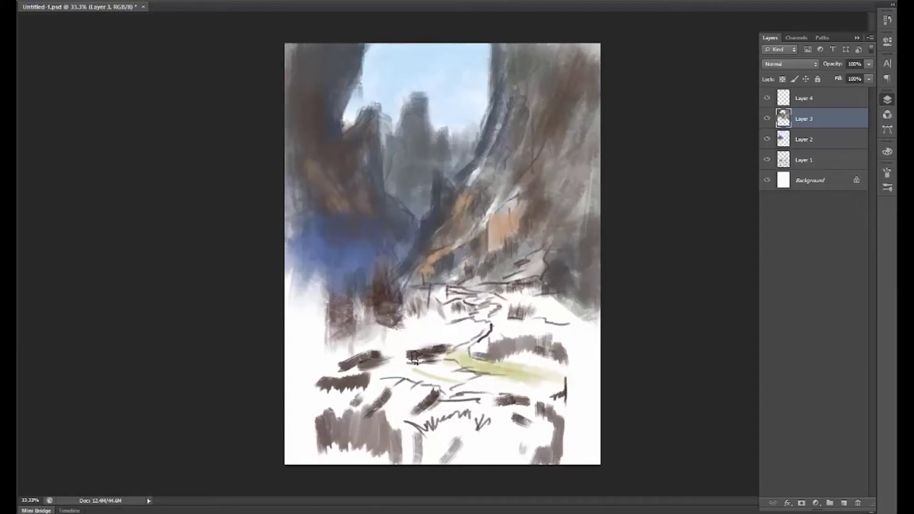
drag(451, 357, 506, 302)
click(209, 139)
key(Return)
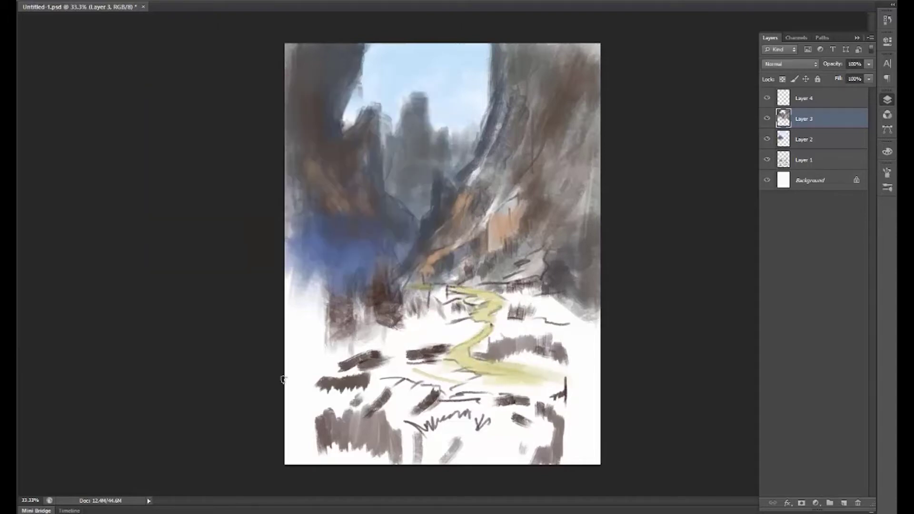
Cover the lower, left and right ground with green and brighten it with yellow-green.
drag(390, 421, 469, 405)
mouse_move(372, 376)
mouse_down()
mouse_move(476, 395)
mouse_move(469, 376)
mouse_move(561, 333)
mouse_up()
drag(490, 333, 594, 362)
drag(381, 457, 595, 381)
mouse_move(292, 380)
mouse_down()
mouse_move(376, 340)
mouse_move(367, 255)
mouse_move(304, 328)
mouse_up()
drag(392, 264, 395, 314)
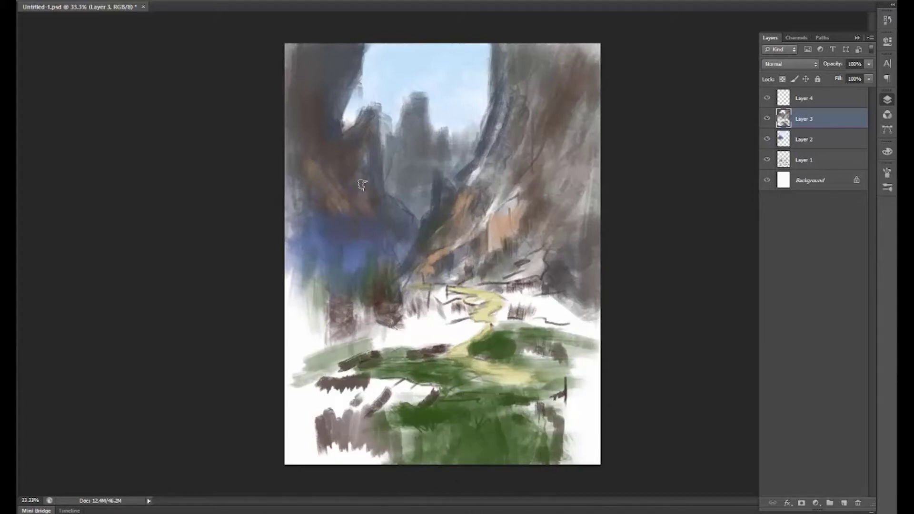
drag(490, 288, 540, 284)
drag(519, 242, 549, 210)
drag(542, 217, 568, 176)
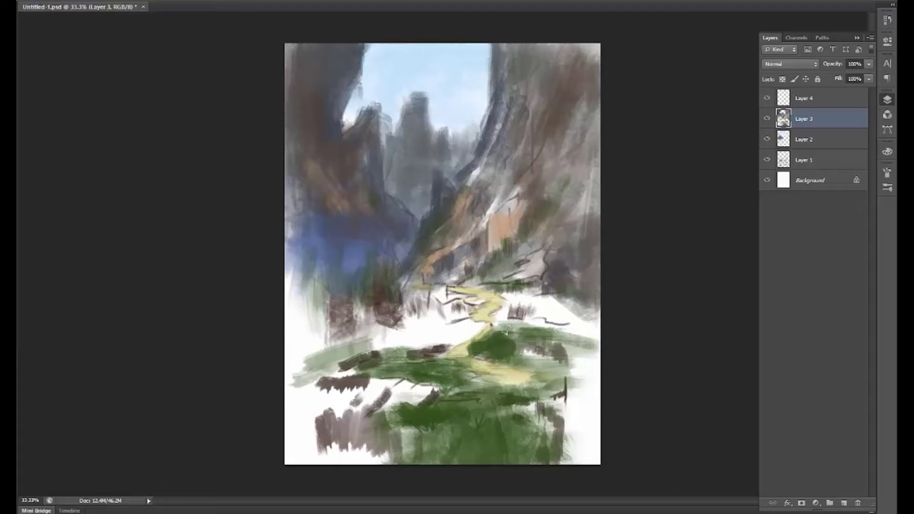
mouse_move(498, 315)
mouse_down()
mouse_move(471, 333)
mouse_move(402, 342)
mouse_move(590, 305)
mouse_move(592, 333)
mouse_up()
mouse_move(595, 375)
mouse_down()
mouse_move(374, 345)
mouse_move(324, 352)
mouse_up()
Paint dark green tree shapes and shadows across the meadow near the path.
drag(410, 309, 361, 334)
mouse_move(438, 276)
mouse_down()
mouse_move(435, 309)
mouse_move(414, 323)
mouse_up()
drag(505, 353, 525, 343)
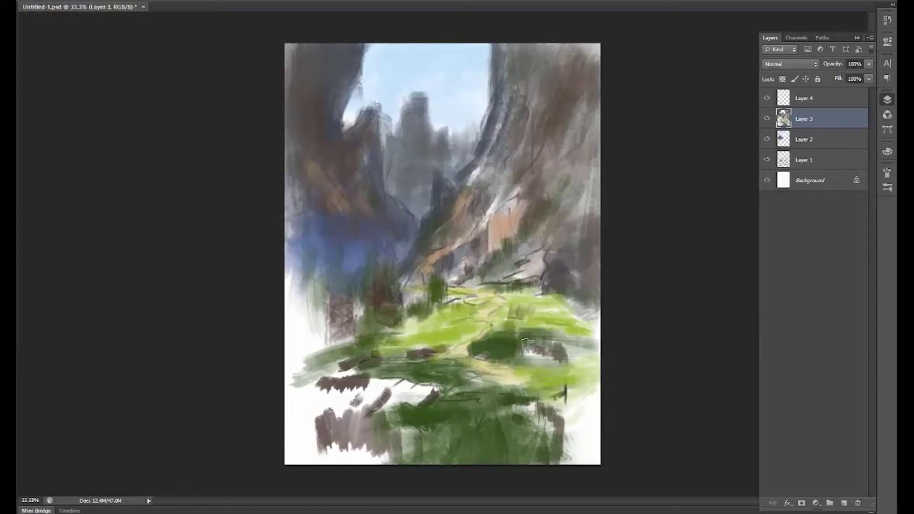
drag(485, 381, 295, 357)
mouse_move(352, 314)
mouse_down()
mouse_move(298, 330)
mouse_move(310, 390)
mouse_up()
drag(361, 290, 290, 381)
mouse_move(514, 362)
mouse_down()
mouse_move(590, 327)
mouse_move(577, 456)
mouse_up()
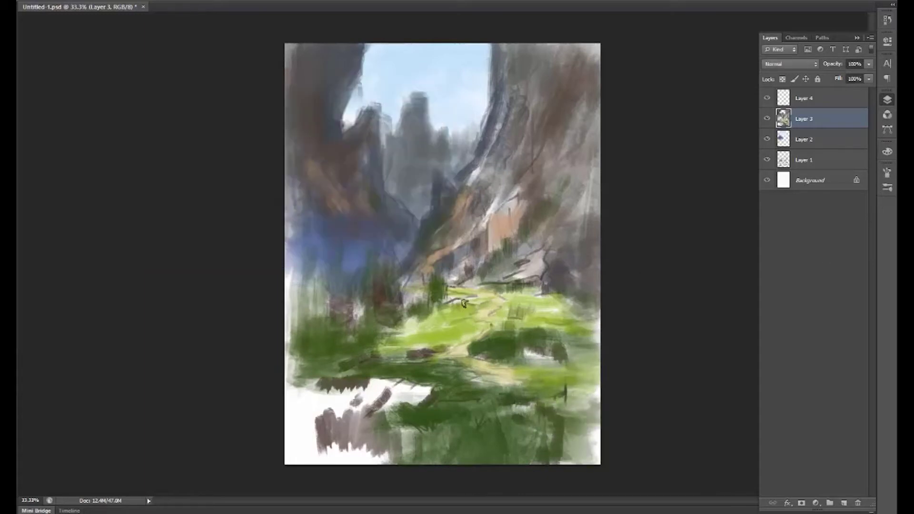
Add light green highlights and a few dark touches to the meadow.
drag(542, 389, 571, 380)
drag(508, 362, 547, 355)
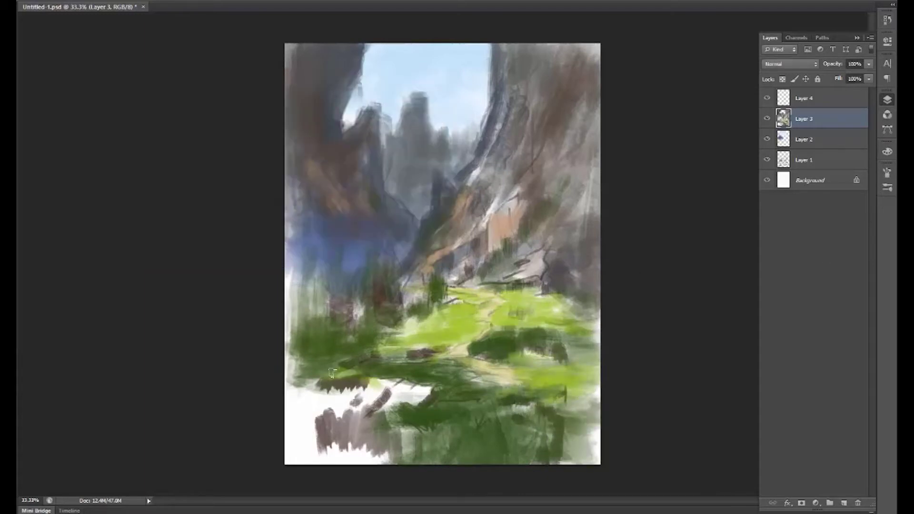
mouse_move(309, 367)
mouse_down()
mouse_move(392, 384)
mouse_move(380, 405)
mouse_up()
drag(435, 381, 388, 390)
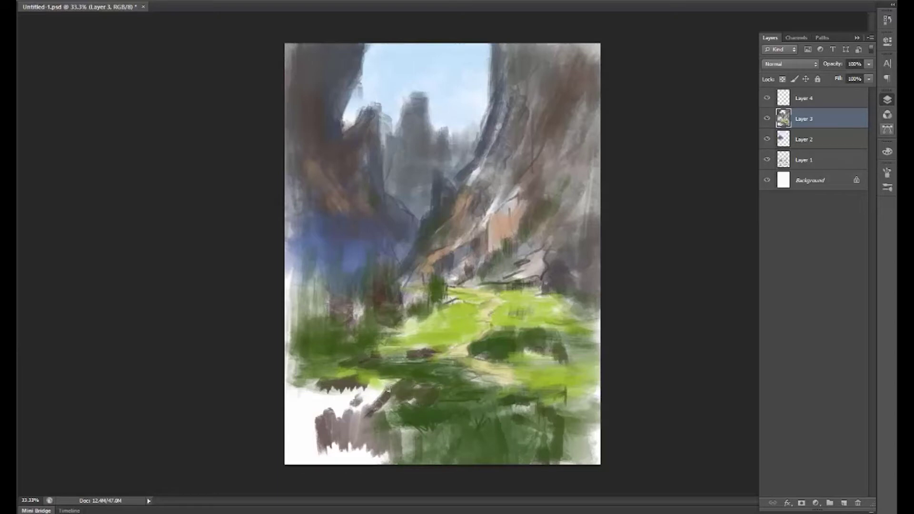
drag(546, 367, 493, 364)
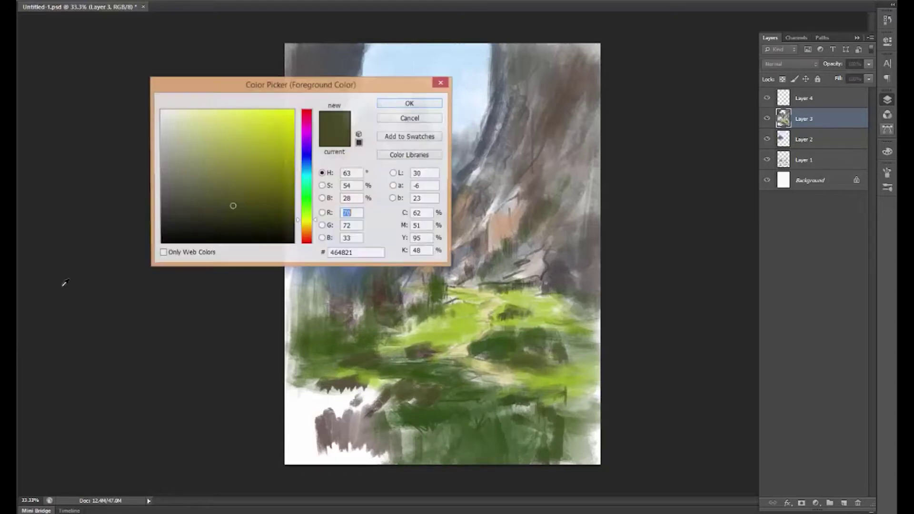
Pick a near-black green and paint dark trees and bushes over the left forest.
click(240, 187)
key(Return)
drag(428, 395, 344, 393)
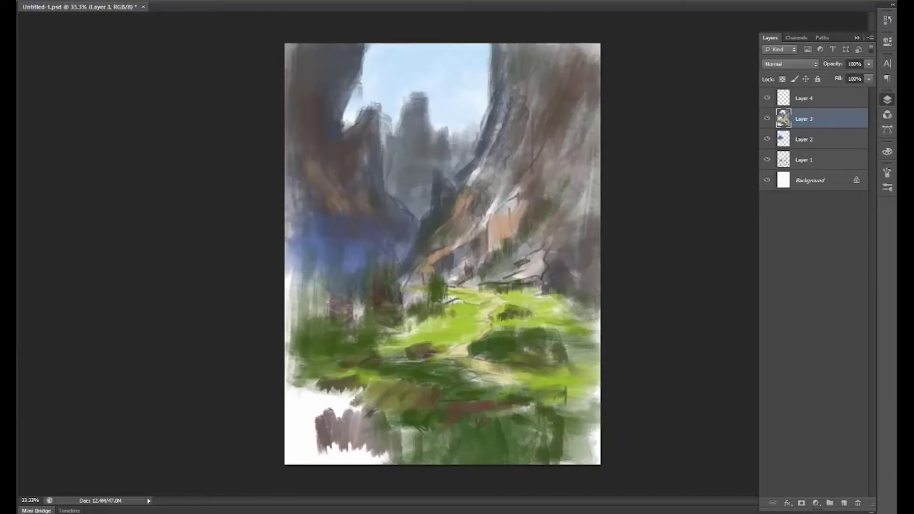
mouse_move(340, 312)
mouse_down()
mouse_move(310, 306)
mouse_move(347, 306)
mouse_move(371, 290)
mouse_move(436, 316)
mouse_move(494, 252)
mouse_move(550, 214)
mouse_up()
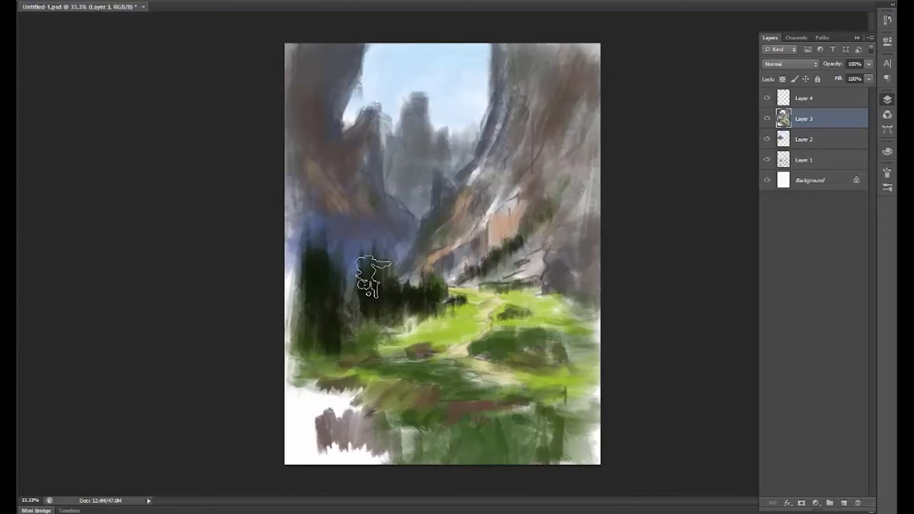
drag(367, 276, 354, 368)
drag(532, 311, 561, 298)
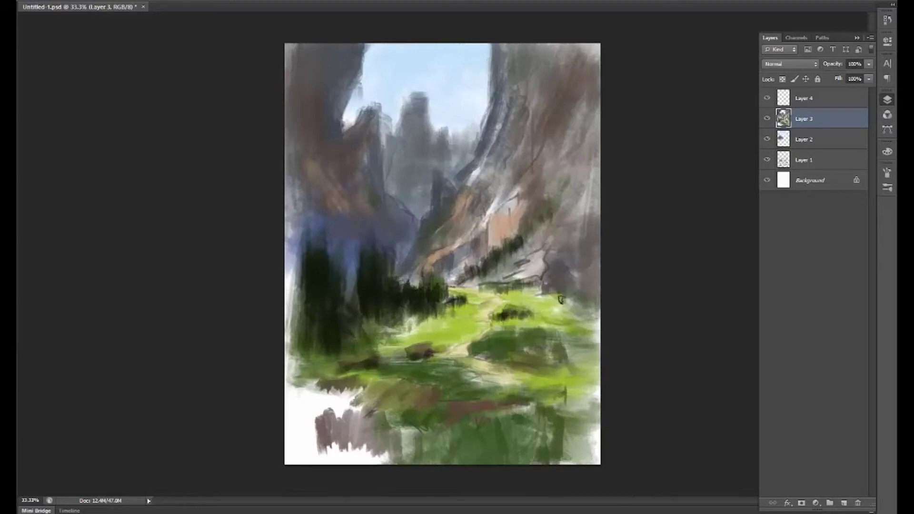
mouse_move(396, 317)
mouse_down()
mouse_move(306, 275)
mouse_move(357, 395)
mouse_move(292, 407)
mouse_move(323, 433)
mouse_move(359, 432)
mouse_move(414, 458)
mouse_move(426, 428)
mouse_up()
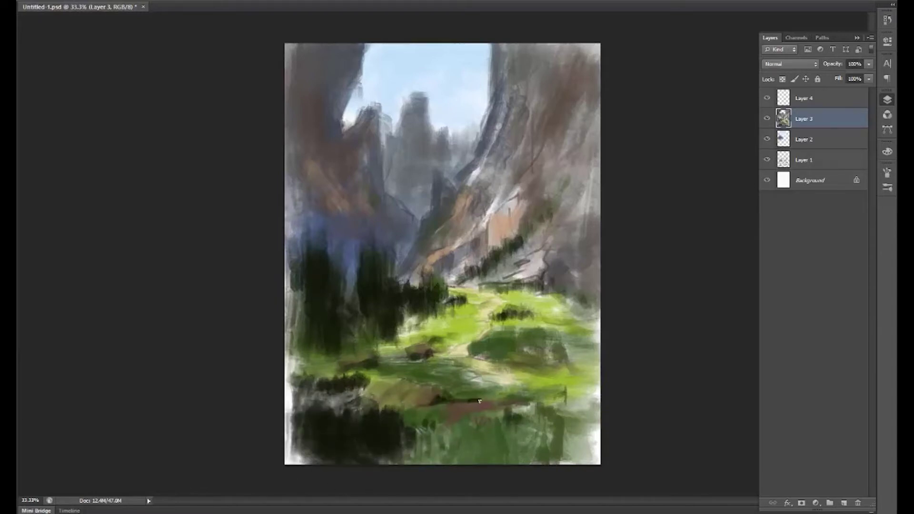
Deepen the meadow, its right edge and the lower foreground with dark strokes.
mouse_move(493, 351)
mouse_down()
mouse_move(452, 351)
mouse_move(588, 345)
mouse_up()
drag(588, 286, 588, 377)
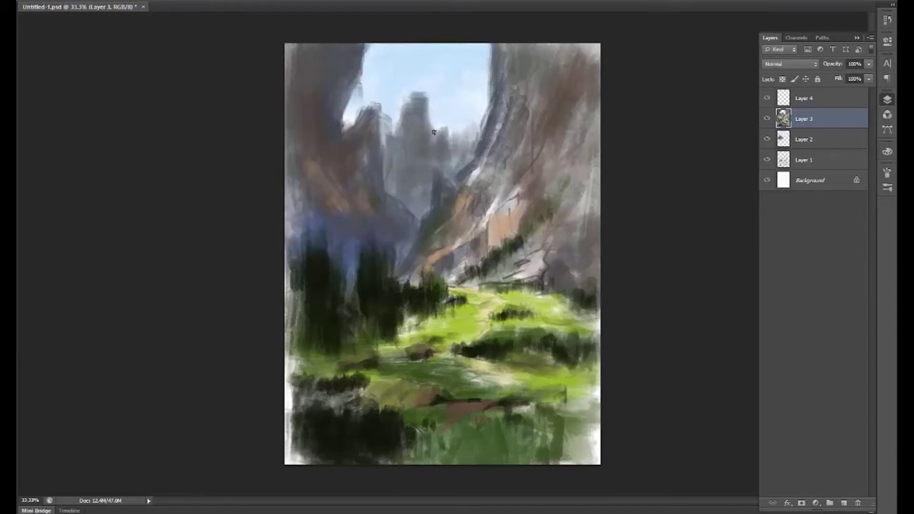
drag(318, 299, 310, 343)
drag(351, 306, 381, 314)
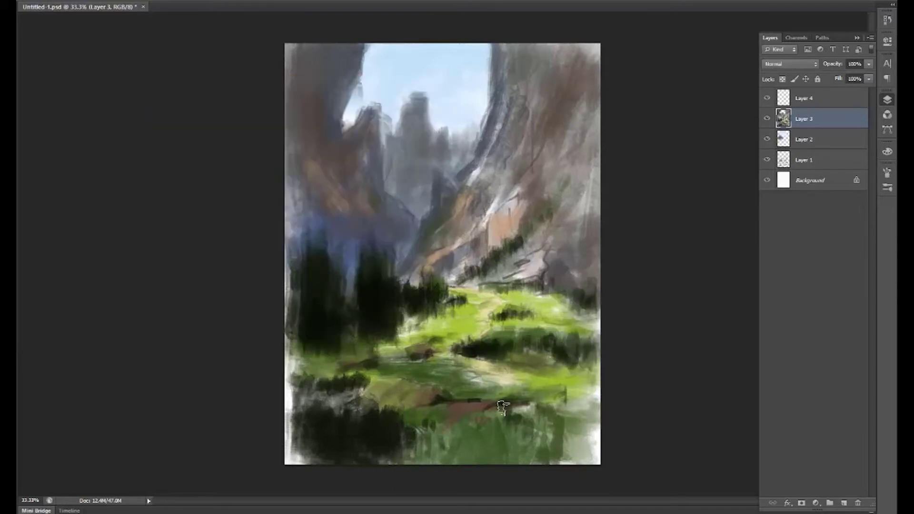
mouse_move(518, 428)
mouse_down()
mouse_move(352, 439)
mouse_move(398, 444)
mouse_move(438, 399)
mouse_up()
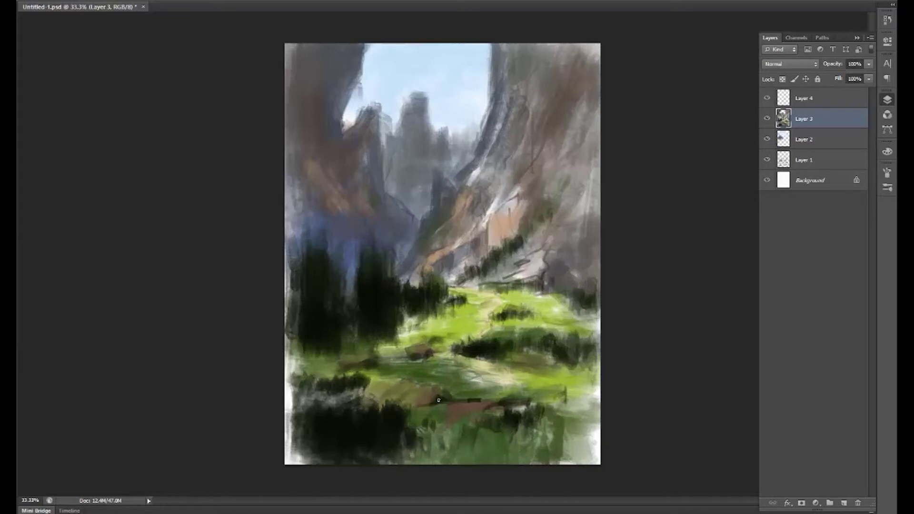
drag(493, 454, 583, 428)
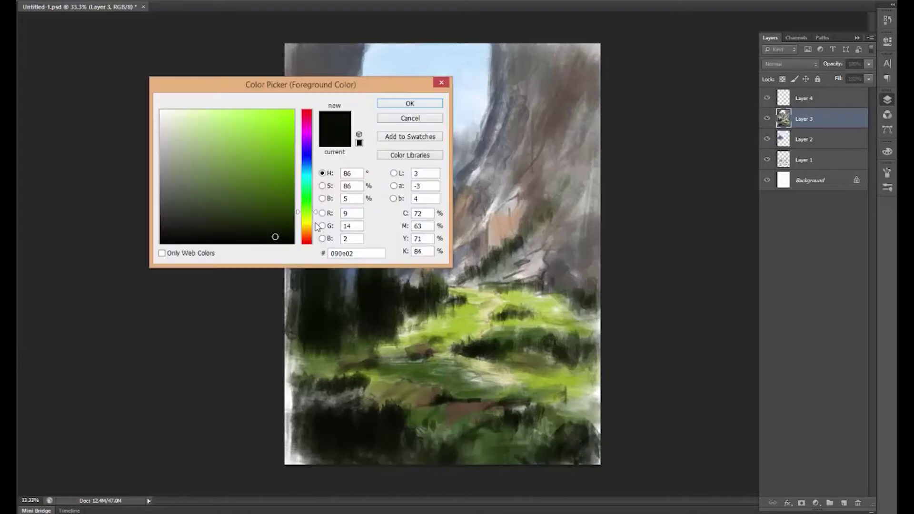
mouse_move(537, 372)
mouse_down()
mouse_move(581, 418)
mouse_move(504, 452)
mouse_up()
Darken the left canvas edge and paint deep shadows on both canyon cliffs.
drag(285, 435, 291, 219)
mouse_move(316, 174)
mouse_down()
mouse_move(367, 143)
mouse_move(326, 122)
mouse_move(354, 83)
mouse_up()
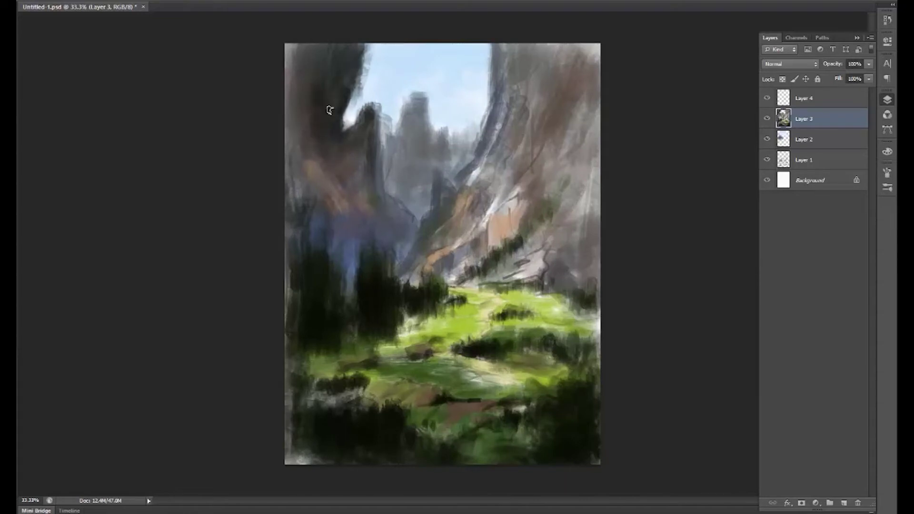
mouse_move(504, 129)
mouse_down()
mouse_move(423, 220)
mouse_move(445, 264)
mouse_move(404, 286)
mouse_up()
mouse_move(352, 171)
mouse_down()
mouse_move(422, 235)
mouse_move(336, 197)
mouse_up()
drag(286, 46, 309, 133)
mouse_move(490, 110)
mouse_down()
mouse_move(537, 45)
mouse_move(562, 93)
mouse_up()
drag(506, 247, 464, 259)
drag(523, 176, 490, 252)
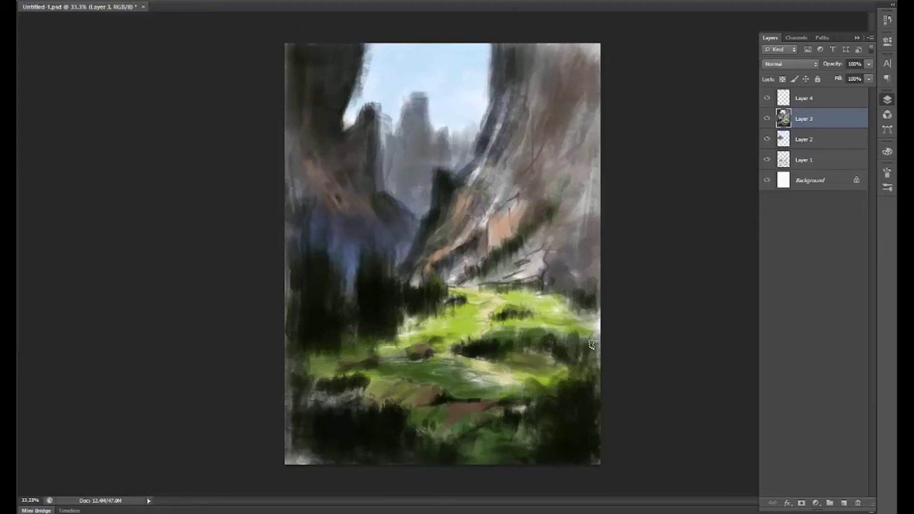
Lasso the right-side rock area and paint it greyer and darker.
click(197, 132)
key(Return)
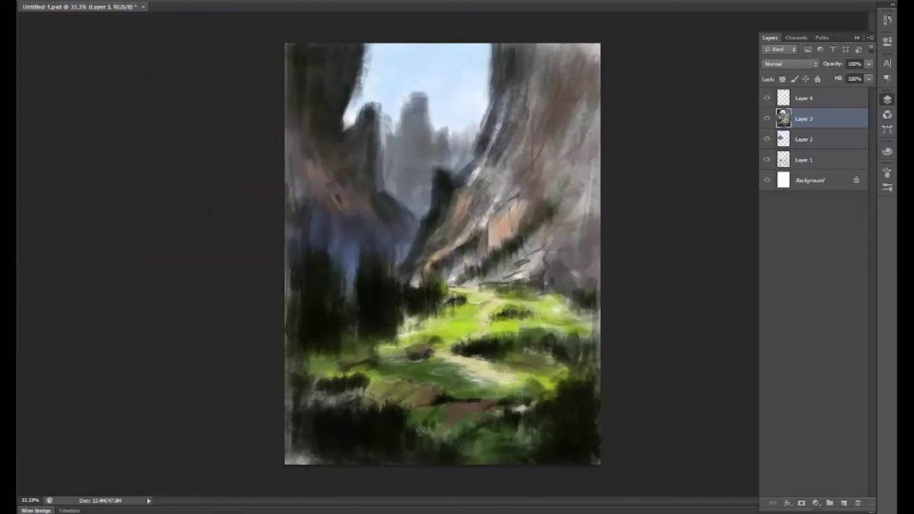
drag(547, 299, 543, 298)
key(ctrl+d)
mouse_move(552, 266)
mouse_down()
mouse_move(500, 280)
mouse_move(533, 308)
mouse_move(514, 338)
mouse_up()
Darken the bright grass in the middle, right and left of the path.
mouse_move(419, 371)
mouse_down()
mouse_move(499, 381)
mouse_move(505, 395)
mouse_up()
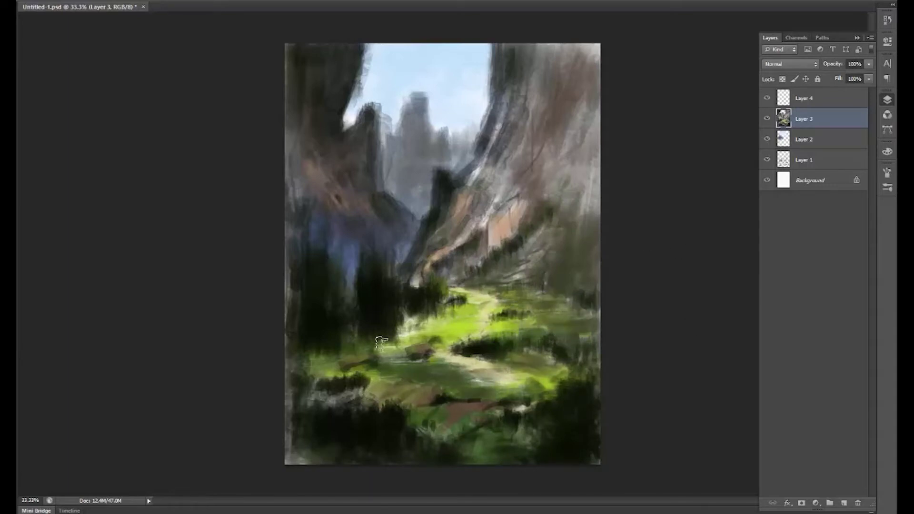
mouse_move(379, 342)
mouse_down()
mouse_move(469, 329)
mouse_move(468, 311)
mouse_up()
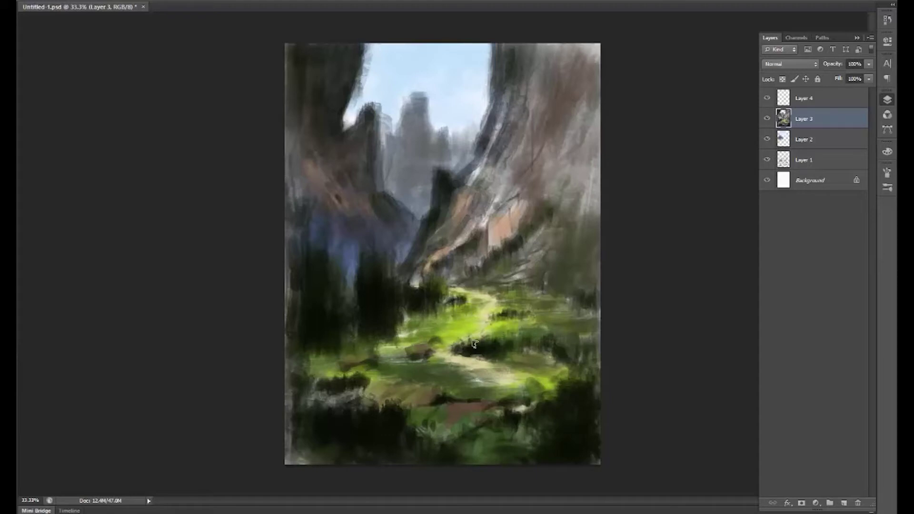
drag(397, 363, 384, 343)
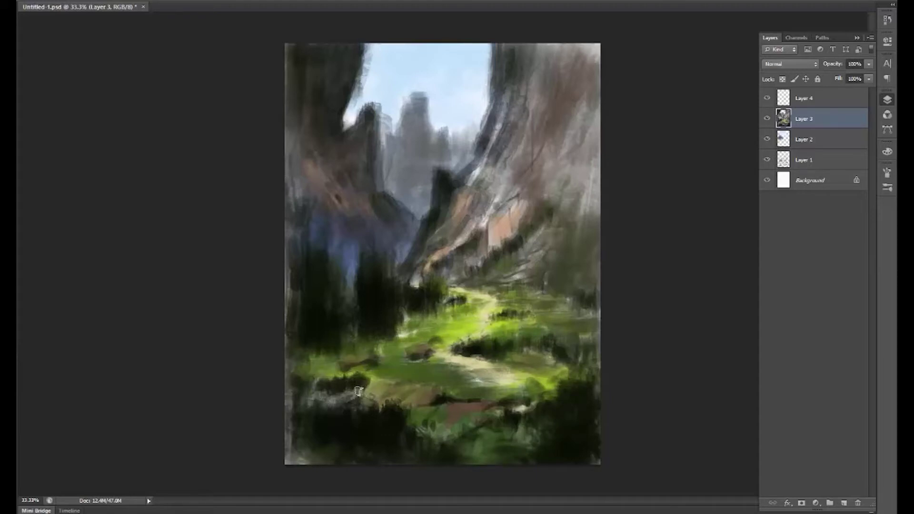
Choose a dark olive paint colour and hide Layer 1.
click(307, 162)
key(Return)
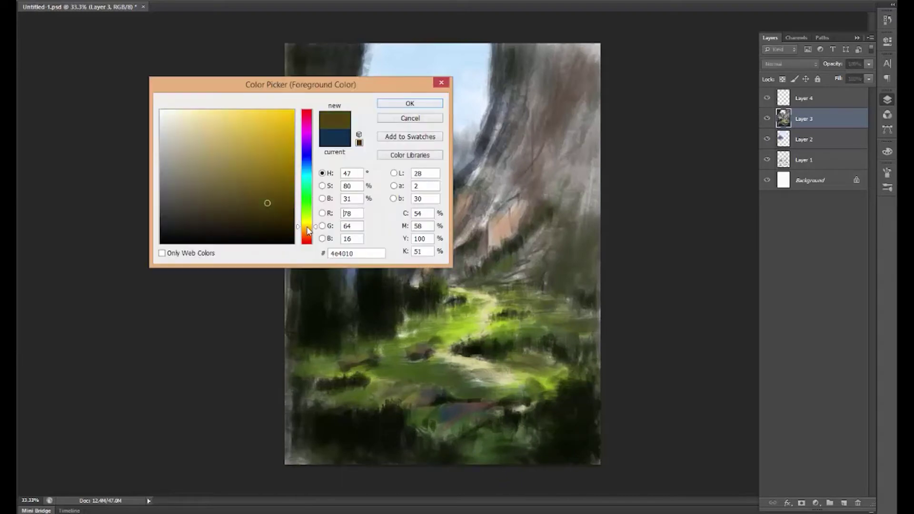
click(229, 135)
key(Return)
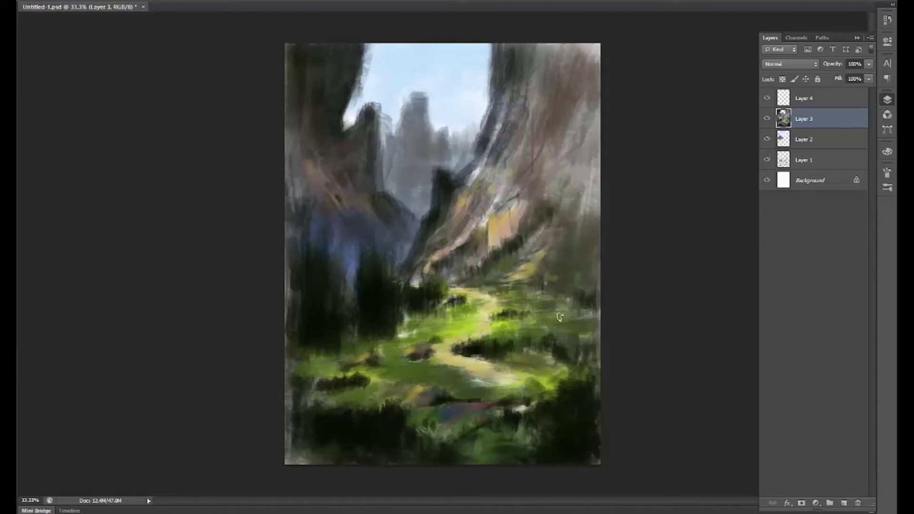
click(767, 159)
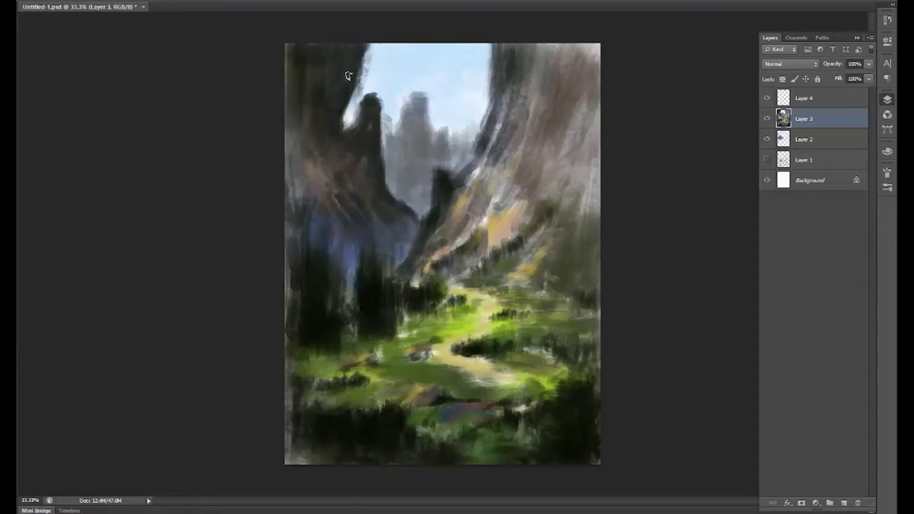
Pick pale blue and haze the sky around the rock towers on Layer 2.
drag(305, 190, 371, 276)
drag(322, 247, 323, 250)
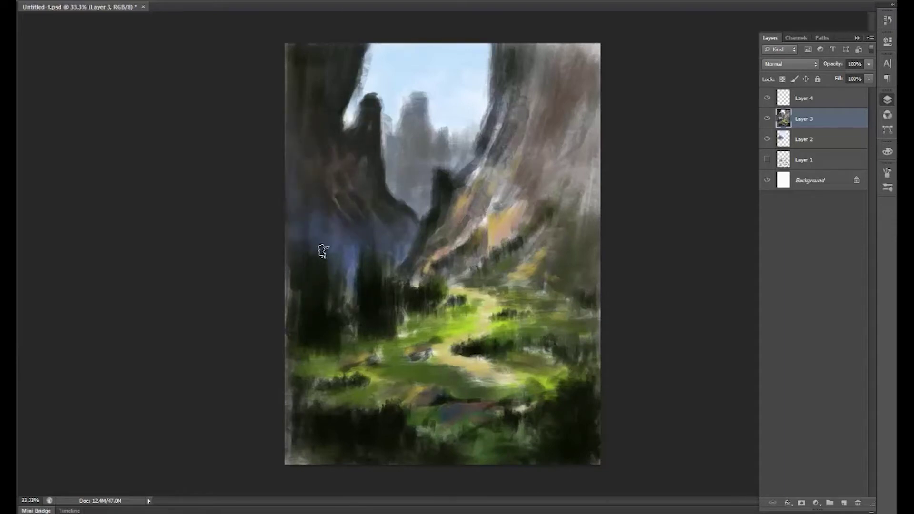
click(184, 139)
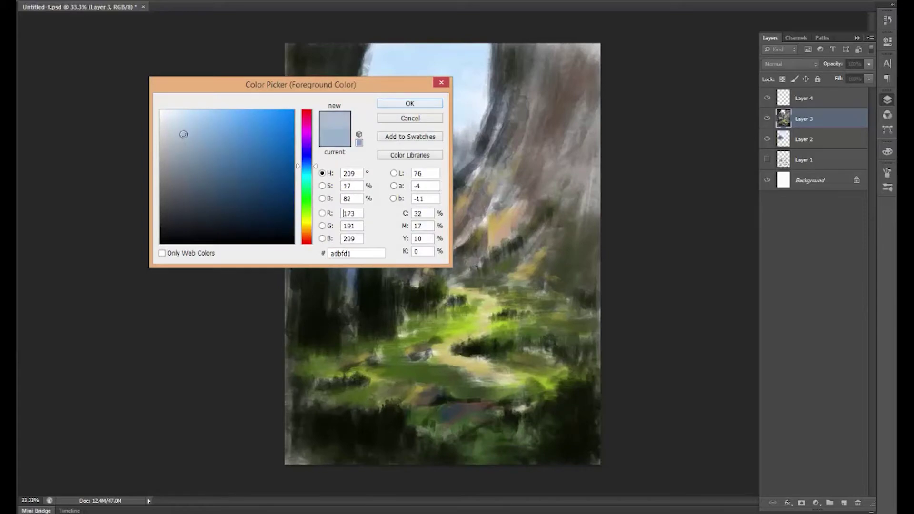
key(Return)
key(alt+bracketleft)
drag(357, 122, 418, 173)
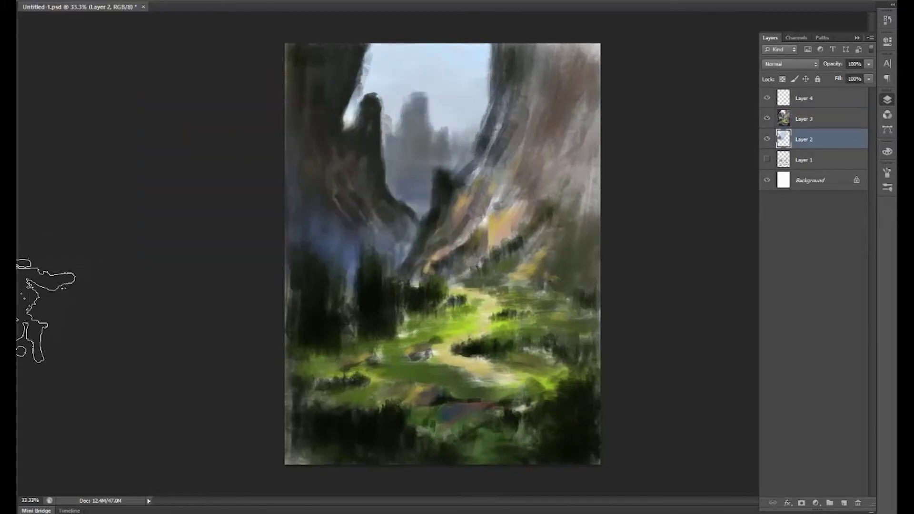
On Layer 3, add haze between the rock towers and over the left cliff with a smaller brush.
click(768, 118)
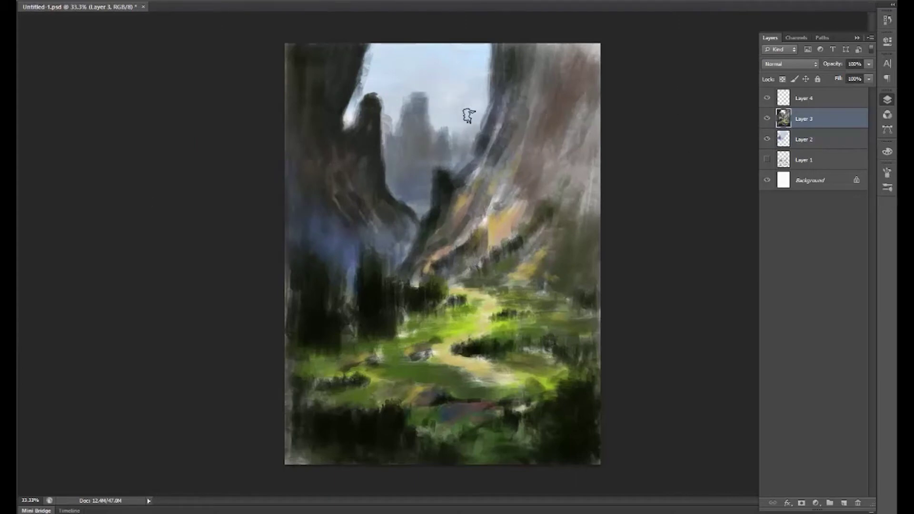
drag(467, 116, 483, 95)
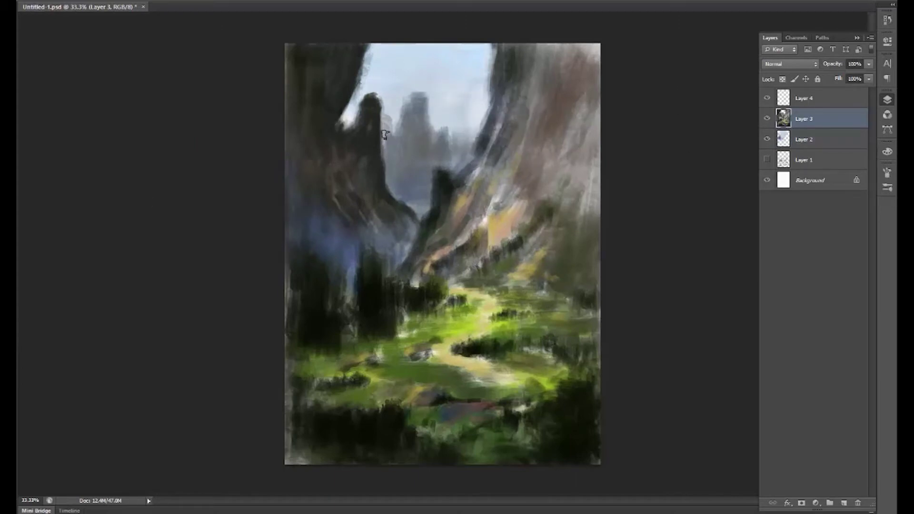
mouse_move(385, 134)
mouse_down()
mouse_move(458, 115)
mouse_move(428, 190)
mouse_up()
drag(504, 103, 548, 124)
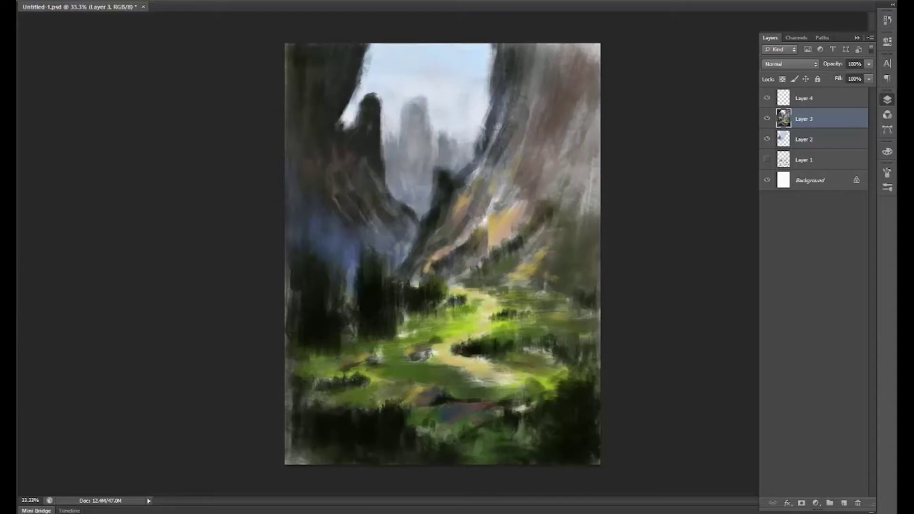
key(bracketleft)
key(bracketleft)
key(bracketleft)
drag(347, 265, 346, 210)
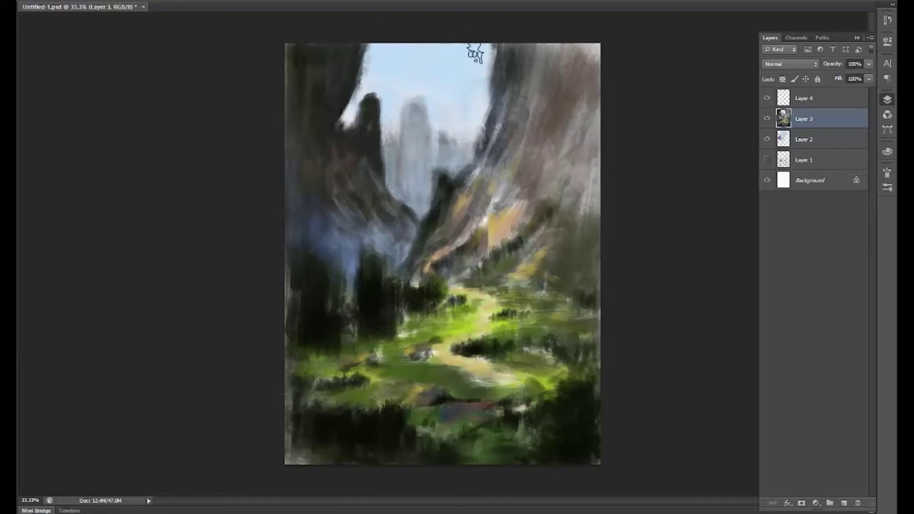
Adjust the right cliff's tones and paint over the bluish foreground patch.
drag(509, 72, 466, 207)
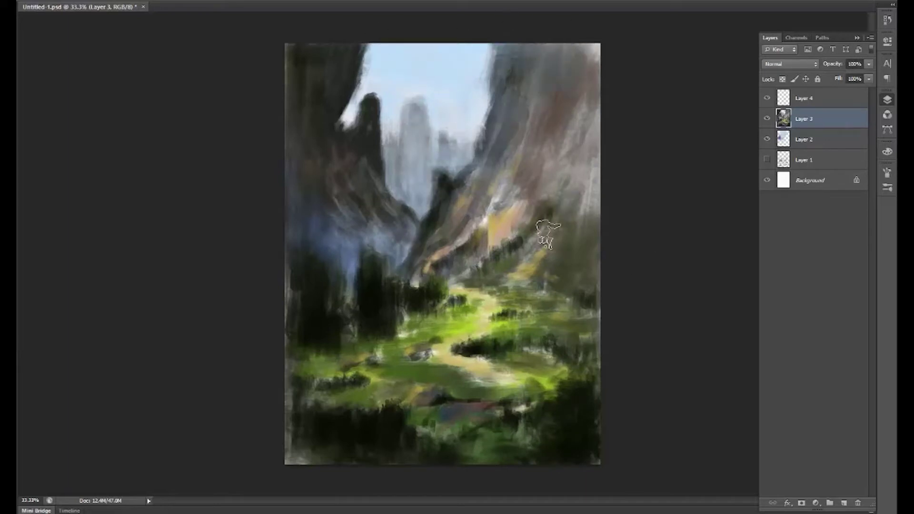
drag(548, 233, 577, 240)
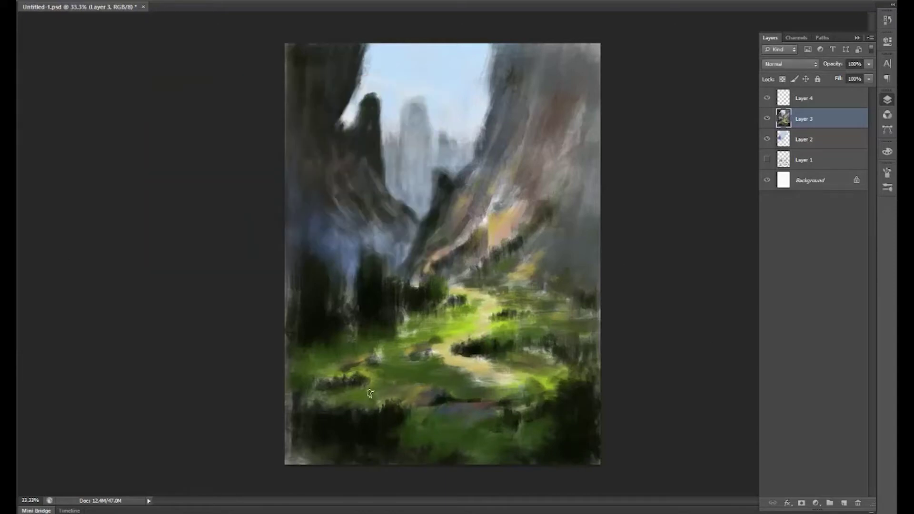
drag(445, 408, 503, 426)
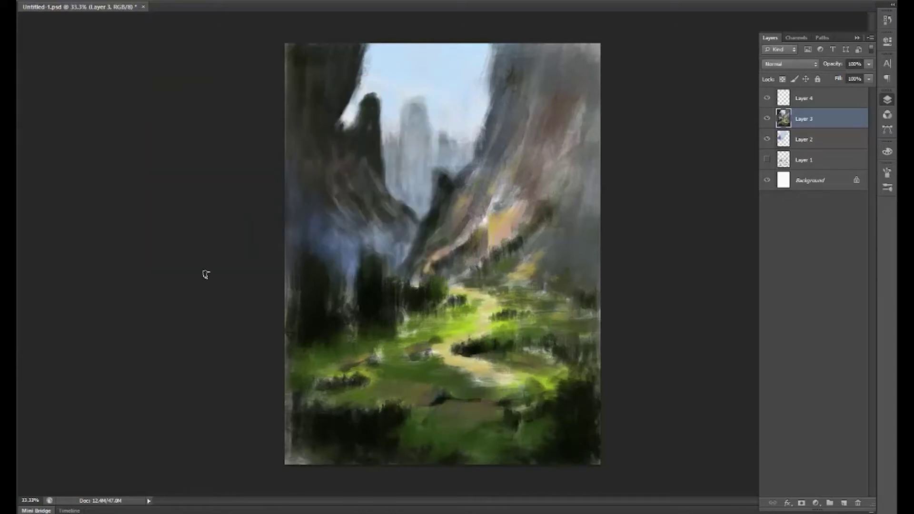
key(Return)
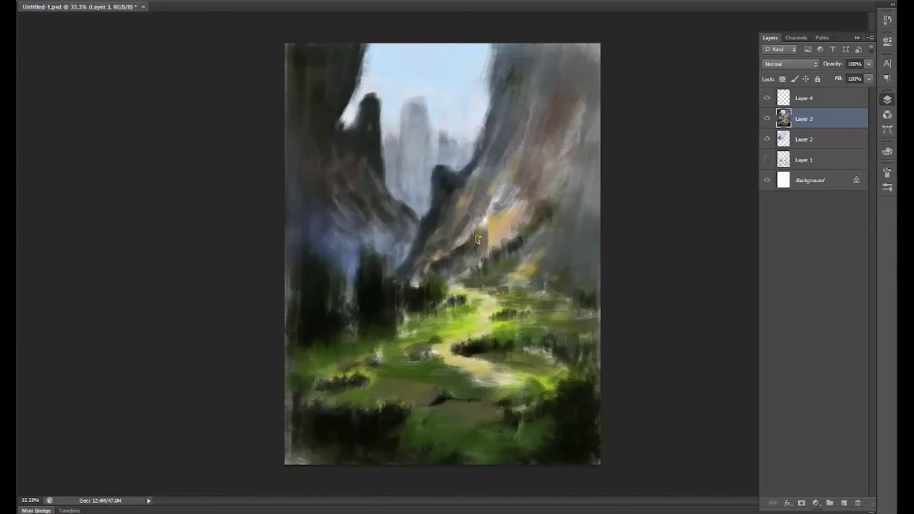
Darken the right cliff and cover the mist below the left cliff with brown.
mouse_move(513, 156)
mouse_down()
mouse_move(510, 277)
mouse_move(566, 191)
mouse_move(571, 133)
mouse_up()
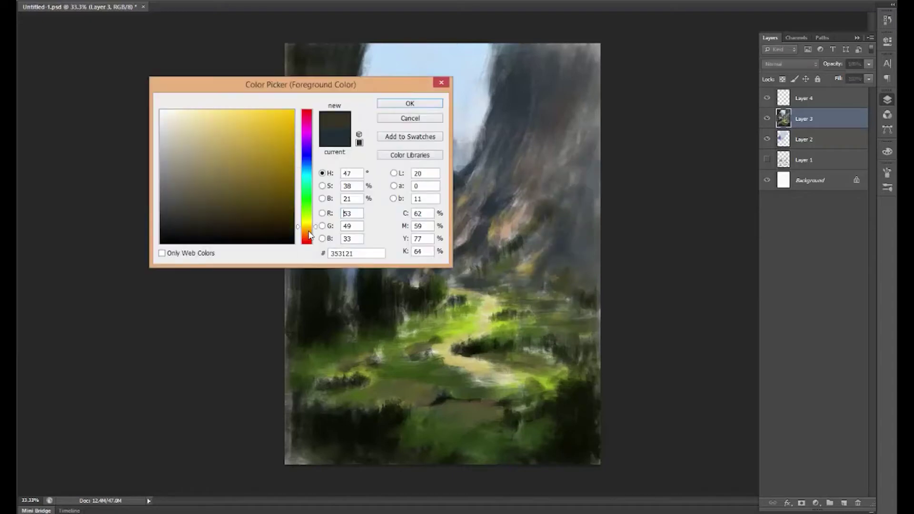
key(Return)
drag(577, 220, 595, 305)
key(bracketleft)
key(bracketleft)
key(bracketleft)
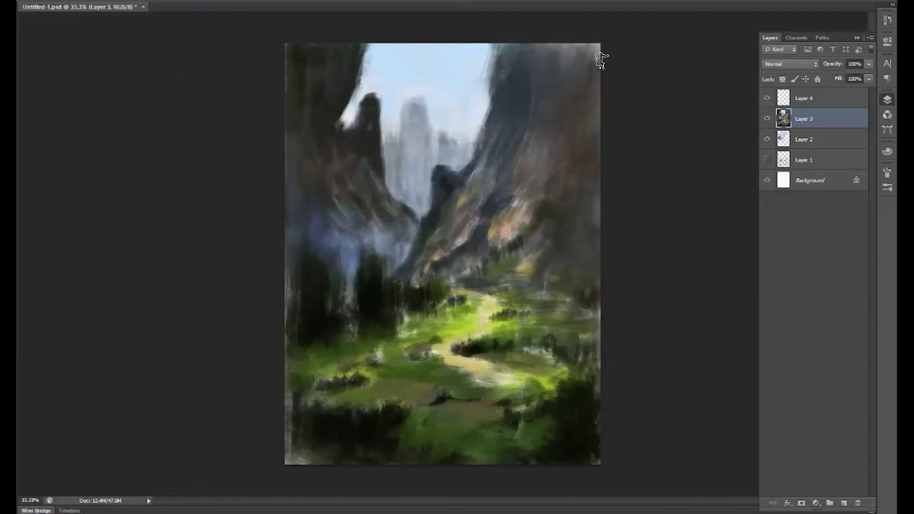
mouse_move(352, 209)
mouse_down()
mouse_move(428, 244)
mouse_move(395, 228)
mouse_up()
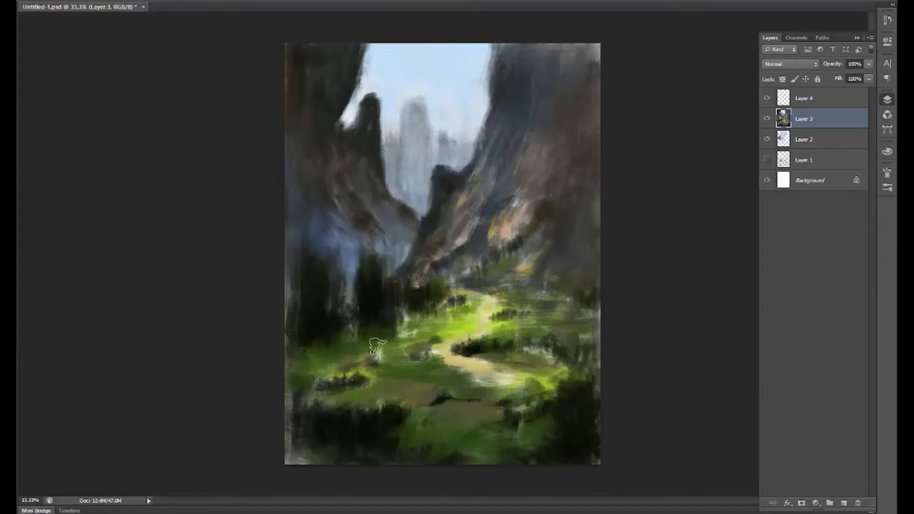
With a lighter colour, brighten the sunlit meadow path and add a pale stone patch.
key(F9)
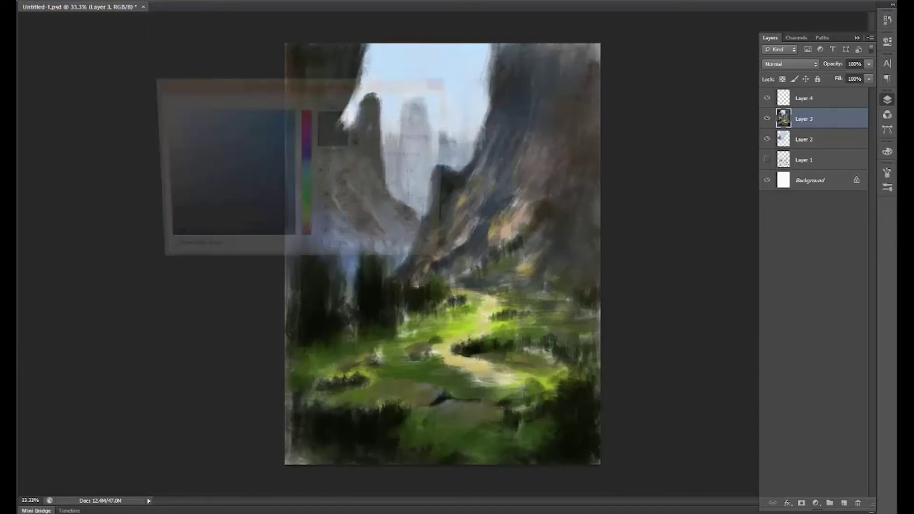
key(Return)
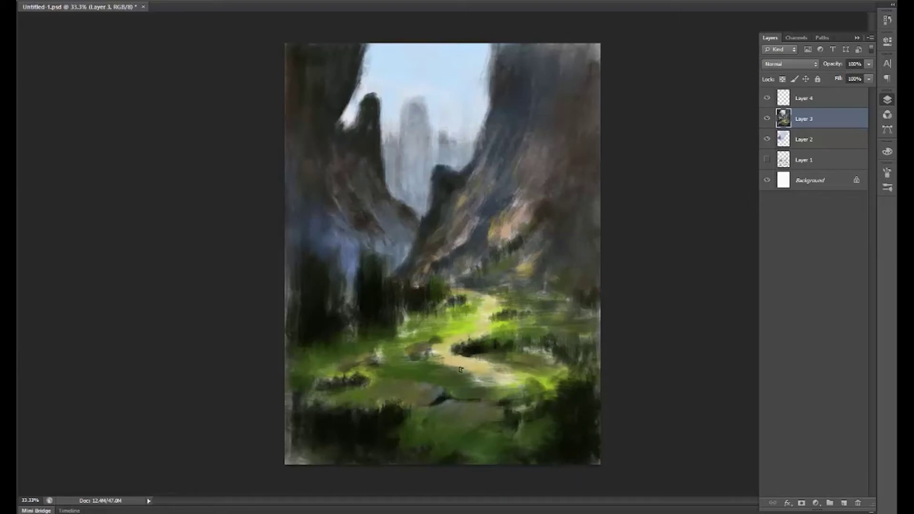
drag(460, 370, 483, 383)
drag(434, 370, 462, 381)
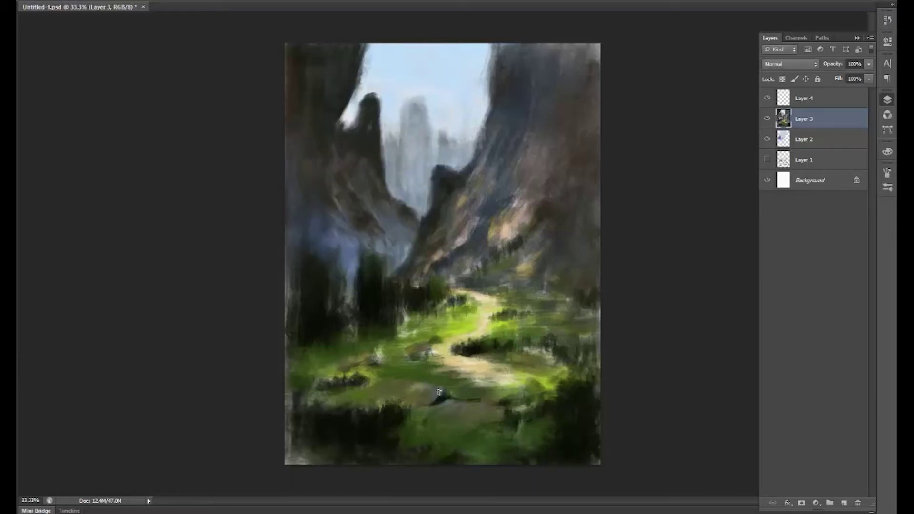
drag(438, 392, 447, 405)
Try a flat grey right-hand cliff on new layers, then discard those trial layers.
drag(416, 237, 600, 46)
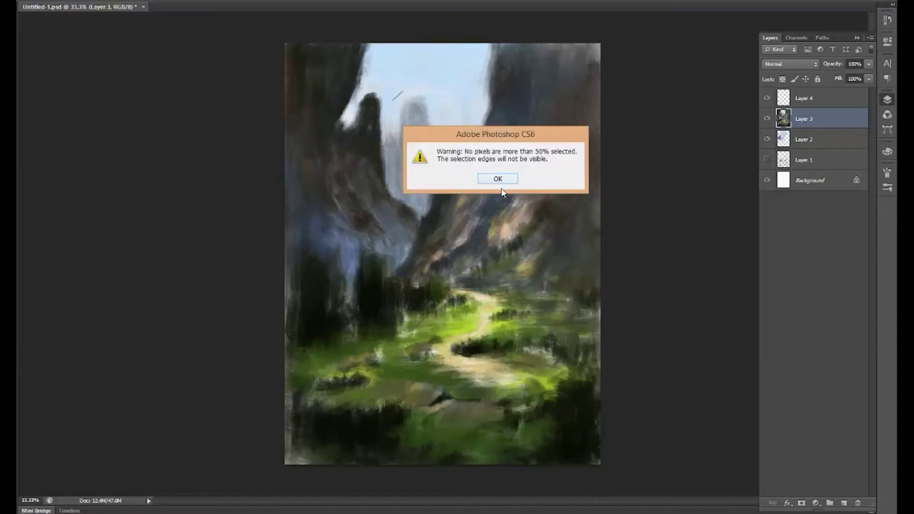
key(Return)
key(ctrl+j)
key(alt+BackSpace)
key(Return)
key(ctrl+d)
click(843, 503)
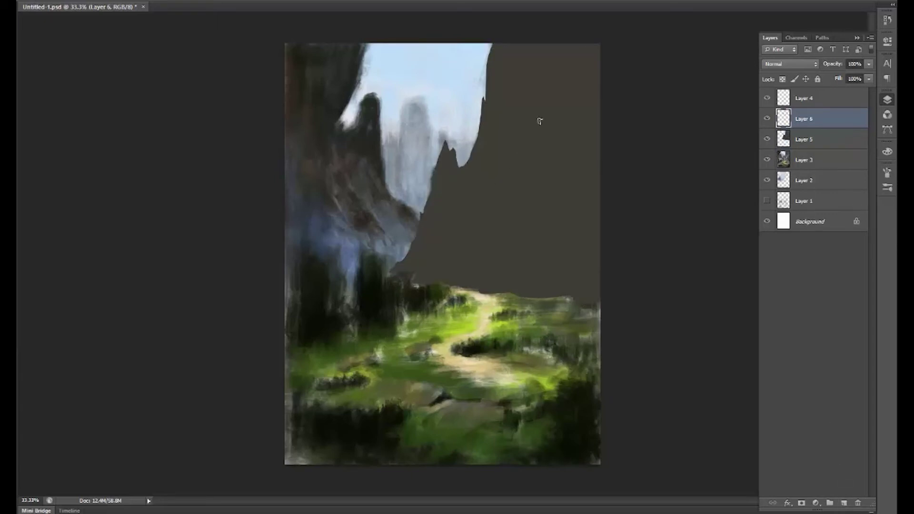
mouse_move(534, 101)
mouse_down()
mouse_move(592, 51)
mouse_move(495, 235)
mouse_move(469, 255)
mouse_move(495, 200)
mouse_up()
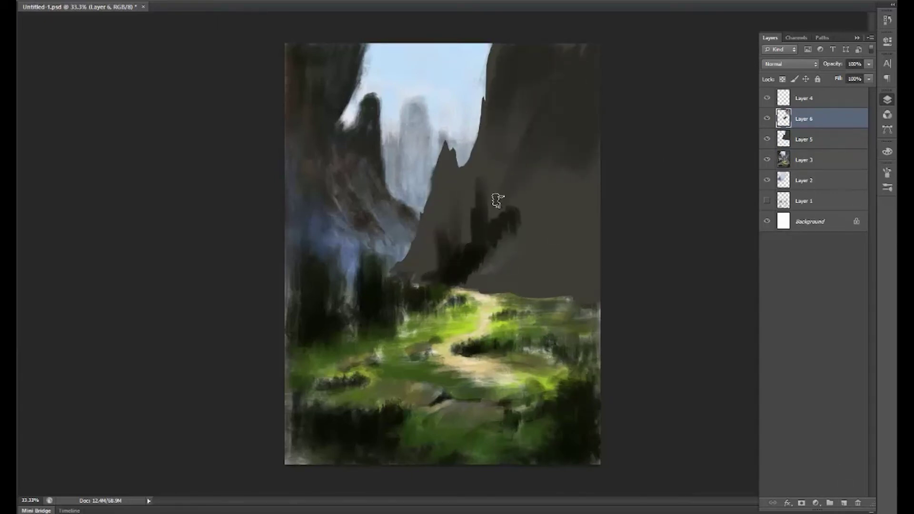
key(Delete)
key(Delete)
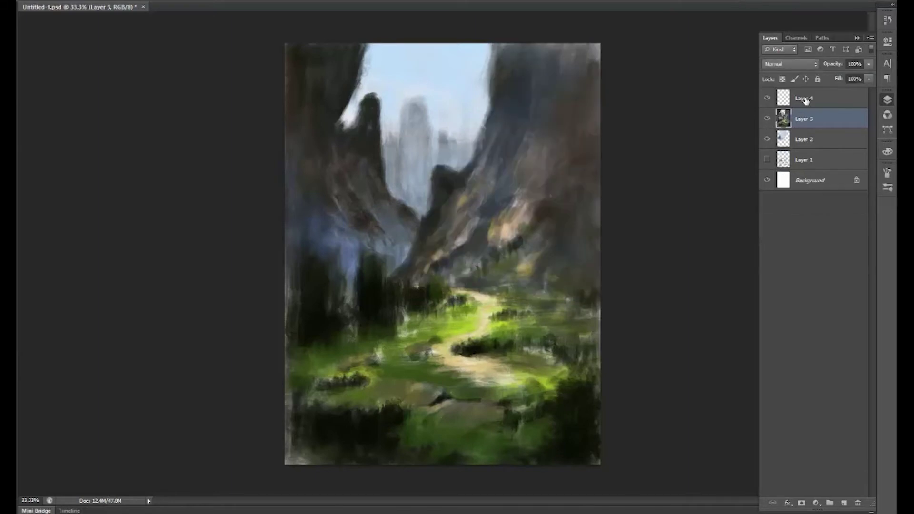
Fill Layer 4 with a sampled dark green and move it below Layer 2.
click(790, 102)
alt+click(486, 398)
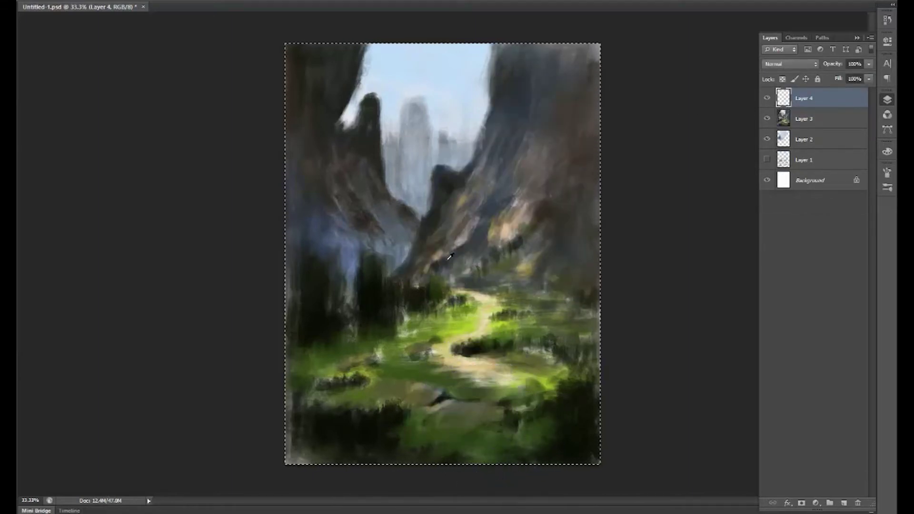
key(ctrl+a)
key(ctrl+BackSpace)
key(ctrl+z)
key(alt+BackSpace)
key(ctrl+bracketleft)
key(ctrl+bracketleft)
key(alt+bracketleft)
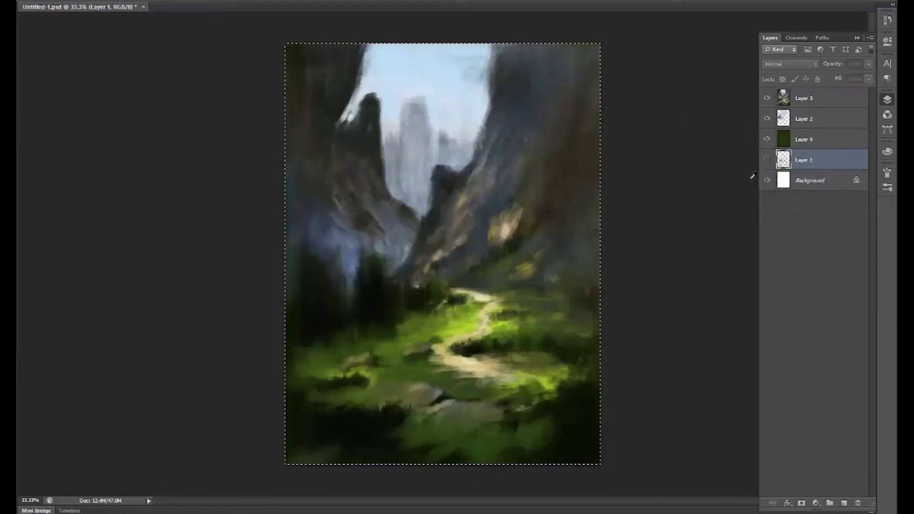
key(ctrl+d)
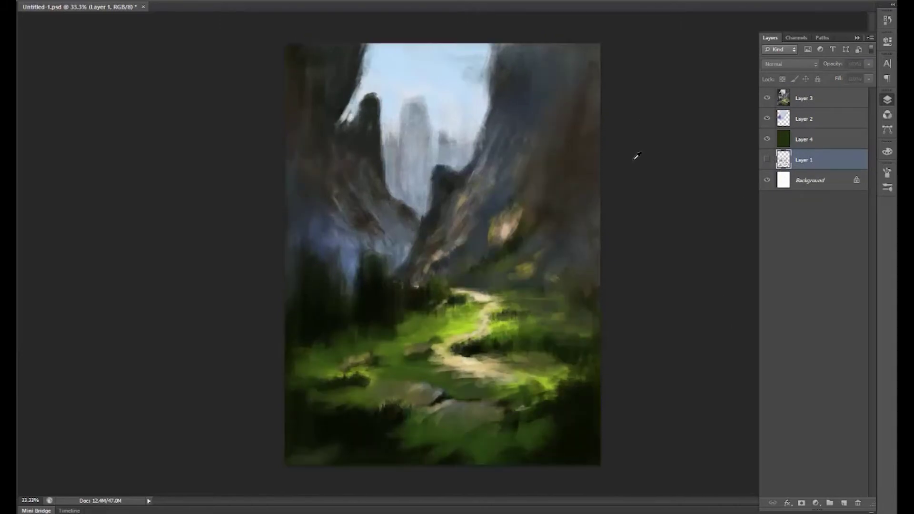
Add two empty layers above Layer 3 and grey down the right cliff's brown tones.
click(817, 104)
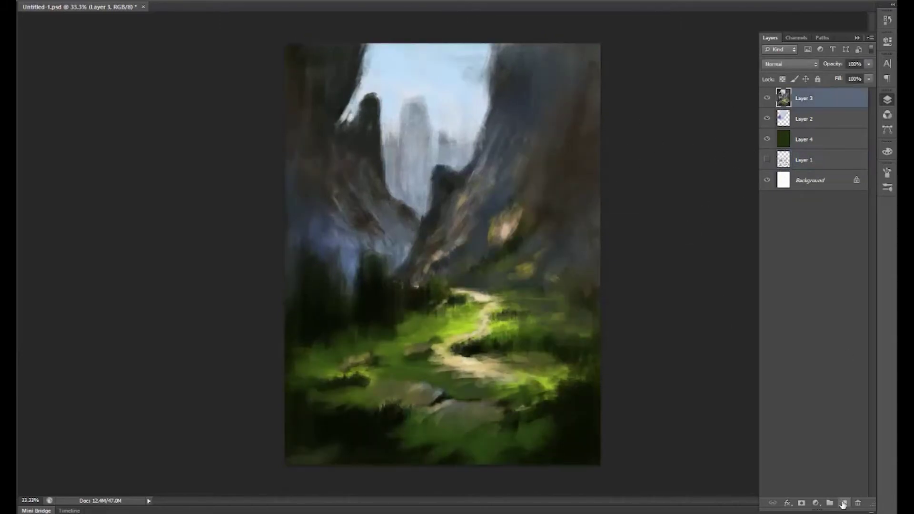
click(843, 502)
click(843, 503)
key(alt+bracketleft)
drag(519, 221, 587, 157)
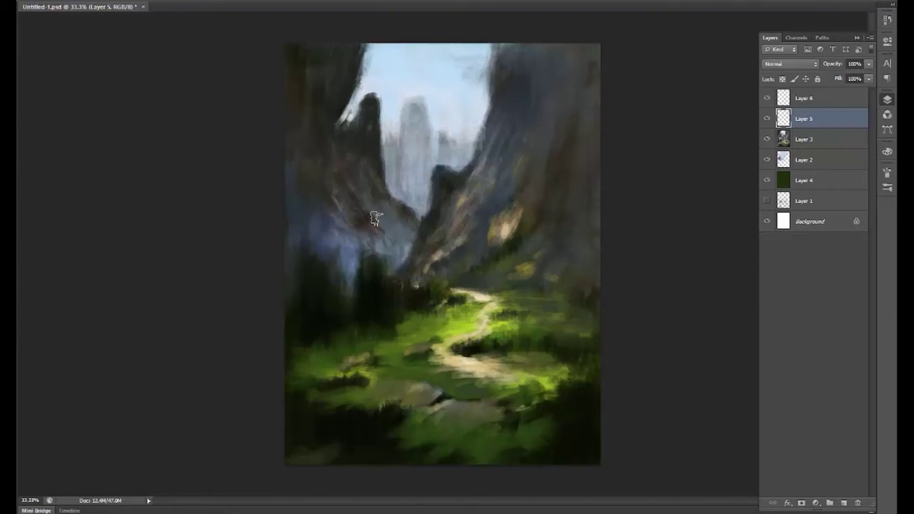
Darken the distant spires and paint dark rocks in the meadow and along the path edge.
mouse_move(412, 97)
mouse_down()
mouse_move(414, 178)
mouse_move(461, 138)
mouse_move(391, 186)
mouse_move(410, 145)
mouse_move(415, 224)
mouse_up()
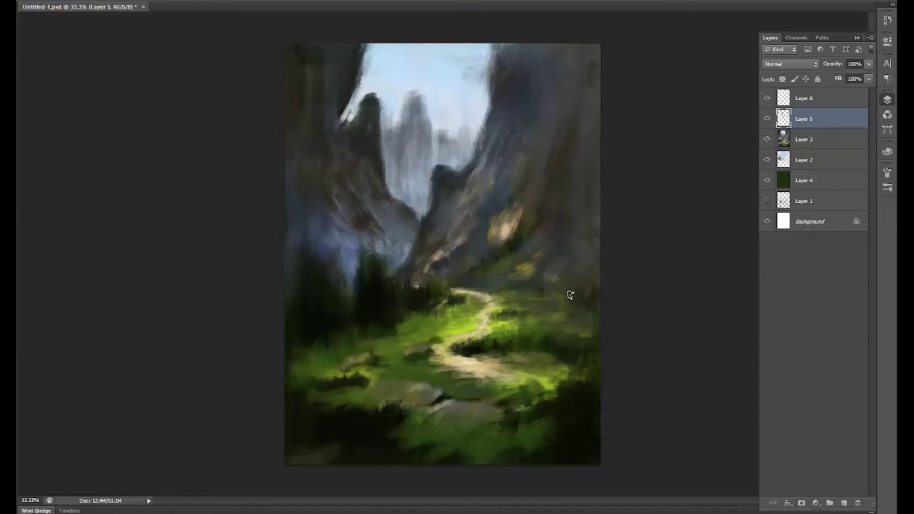
mouse_move(444, 420)
mouse_down()
mouse_move(505, 408)
mouse_move(430, 393)
mouse_up()
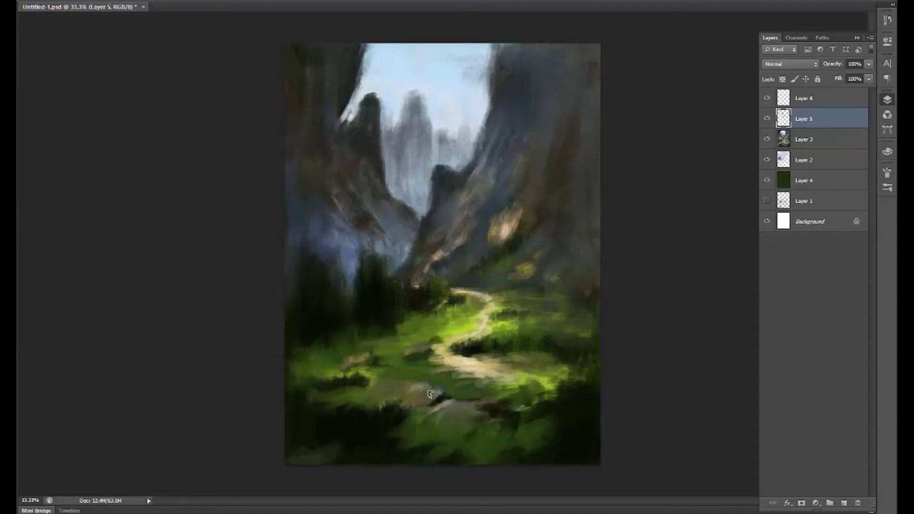
drag(371, 359, 345, 370)
drag(408, 356, 447, 345)
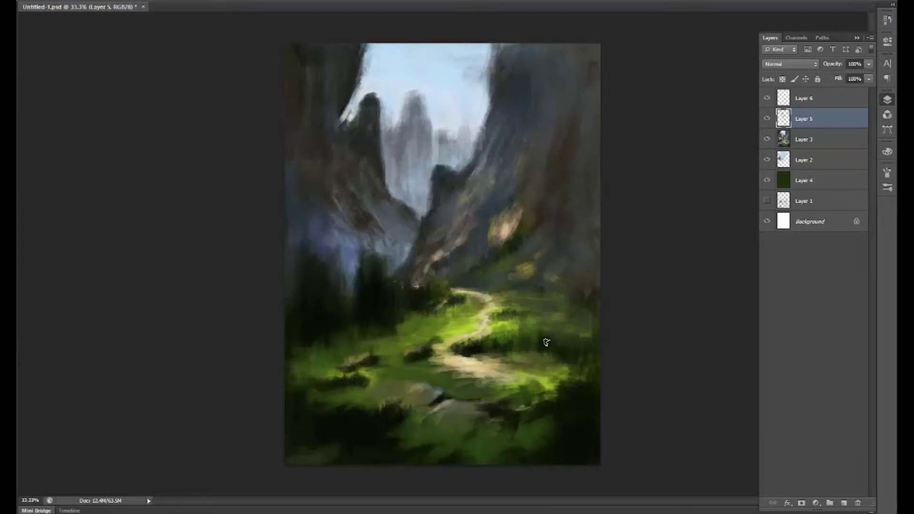
mouse_move(471, 276)
mouse_down()
mouse_move(482, 266)
mouse_move(438, 167)
mouse_move(485, 112)
mouse_move(509, 233)
mouse_up()
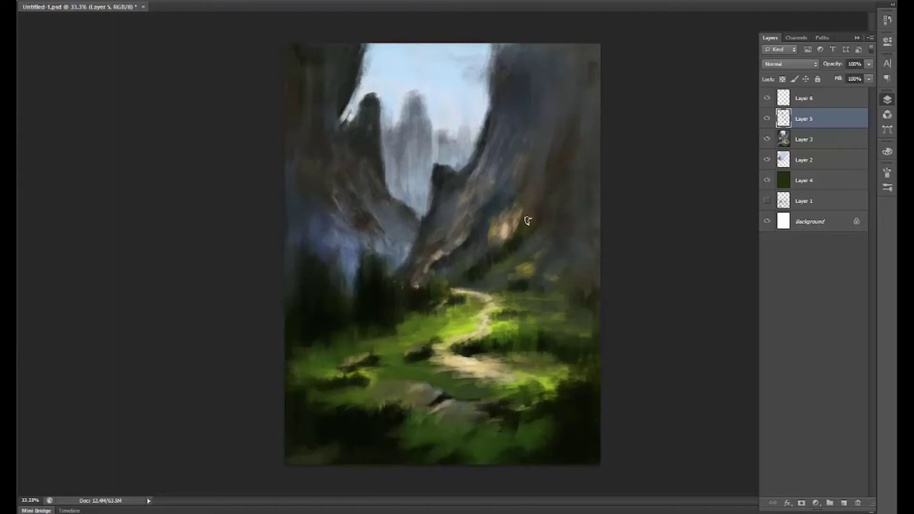
mouse_move(495, 291)
mouse_down()
mouse_move(420, 289)
mouse_move(524, 312)
mouse_move(535, 281)
mouse_move(554, 285)
mouse_up()
drag(537, 252, 498, 272)
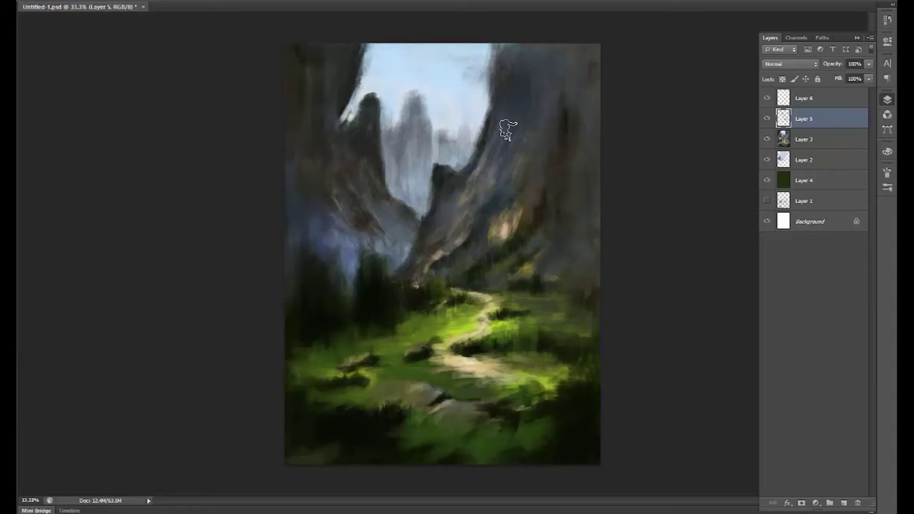
Darken both cliff faces, paint dark right-side trees, and darken the canvas edges.
mouse_move(508, 129)
mouse_down()
mouse_move(520, 152)
mouse_move(551, 76)
mouse_move(502, 180)
mouse_move(495, 220)
mouse_move(418, 310)
mouse_move(357, 342)
mouse_move(340, 266)
mouse_move(395, 238)
mouse_up()
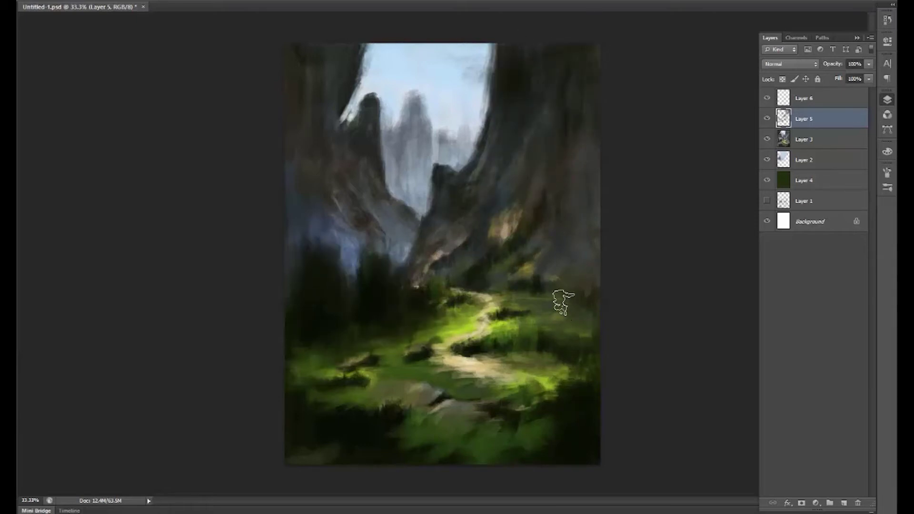
mouse_move(559, 302)
mouse_down()
mouse_move(554, 229)
mouse_move(580, 302)
mouse_up()
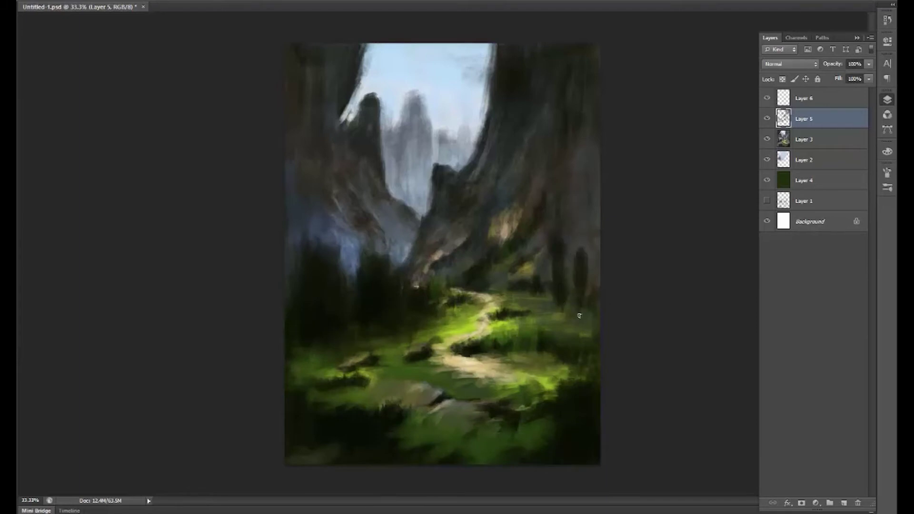
mouse_move(562, 257)
mouse_down()
mouse_move(499, 198)
mouse_move(418, 247)
mouse_move(380, 209)
mouse_move(333, 95)
mouse_up()
drag(295, 164, 295, 224)
drag(585, 160, 584, 320)
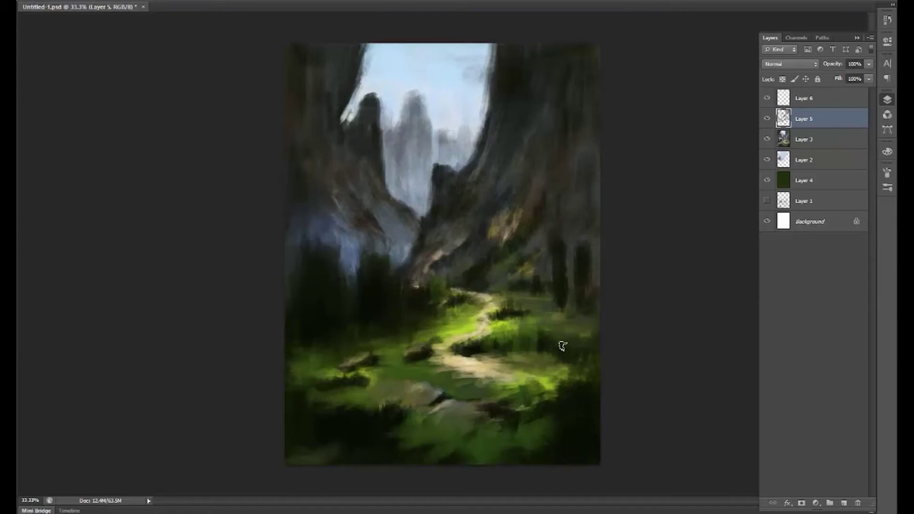
key(Return)
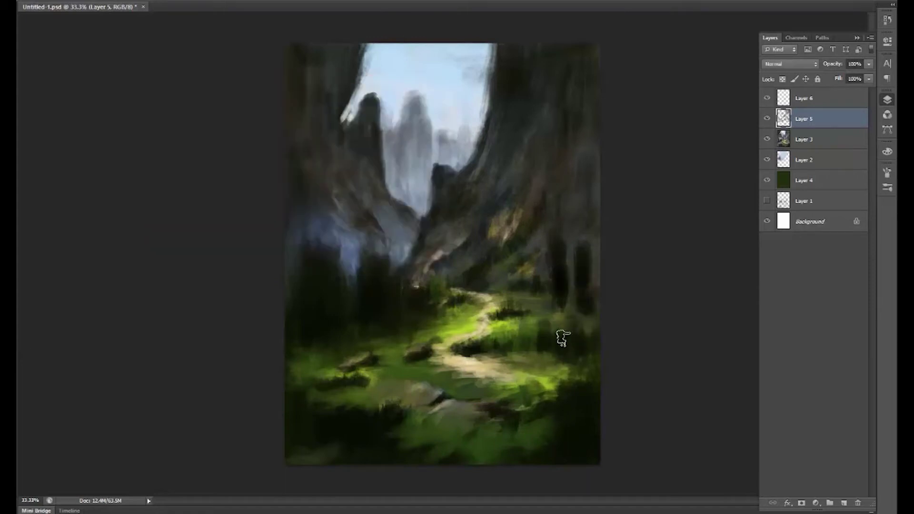
mouse_move(562, 337)
mouse_down()
mouse_move(598, 455)
mouse_move(418, 432)
mouse_move(299, 435)
mouse_move(336, 424)
mouse_move(350, 373)
mouse_move(383, 369)
mouse_move(402, 381)
mouse_move(359, 389)
mouse_move(371, 380)
mouse_move(418, 402)
mouse_move(374, 436)
mouse_up()
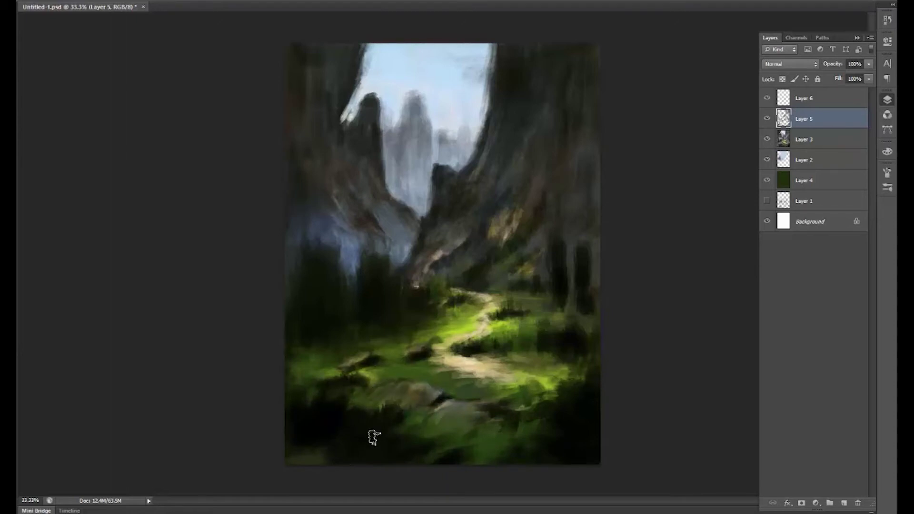
Try paint colours including an orange-brown, then brush lighter green over the sunlit grass.
key(F6)
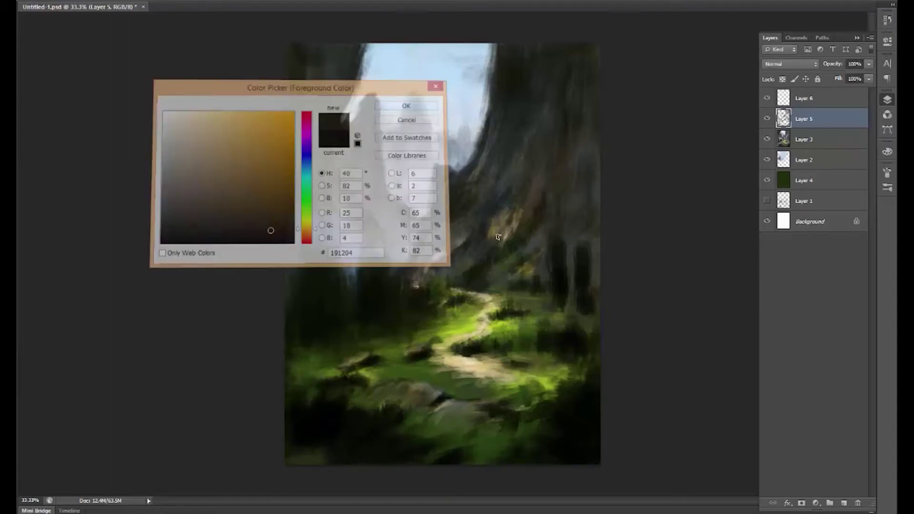
key(Return)
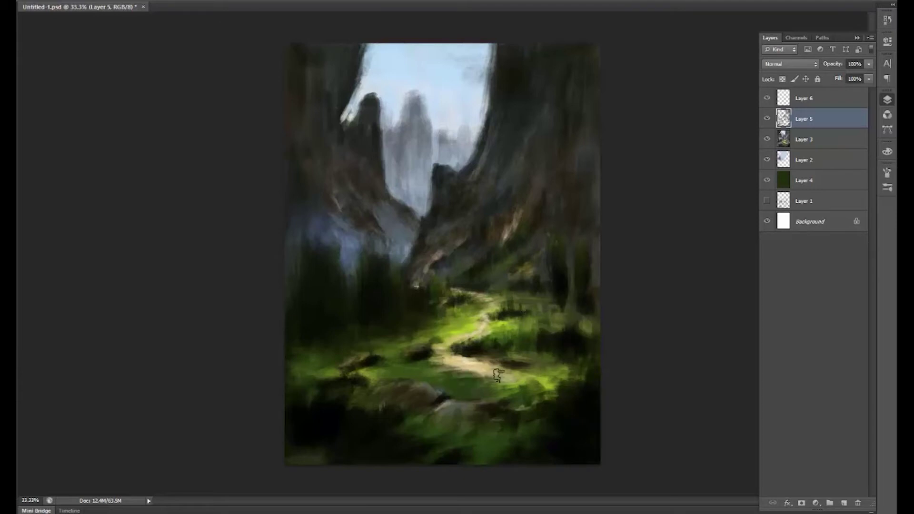
key(F10)
click(297, 229)
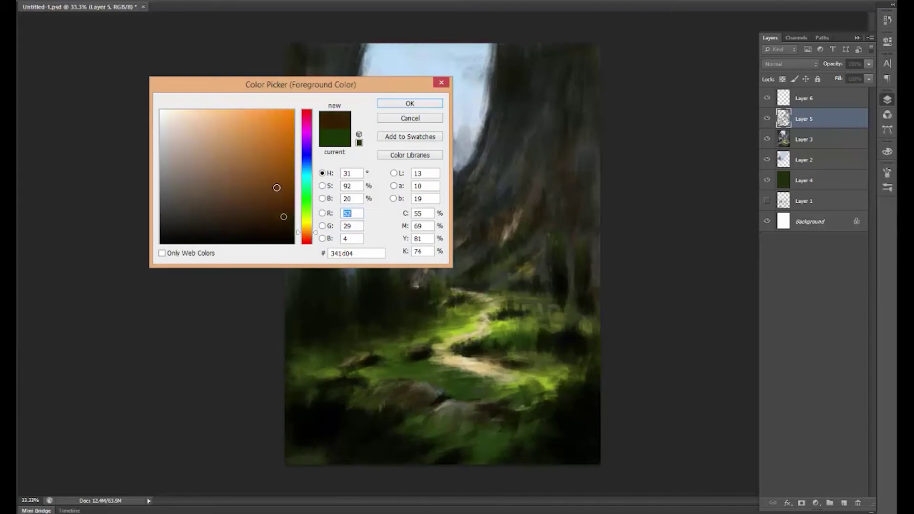
key(Return)
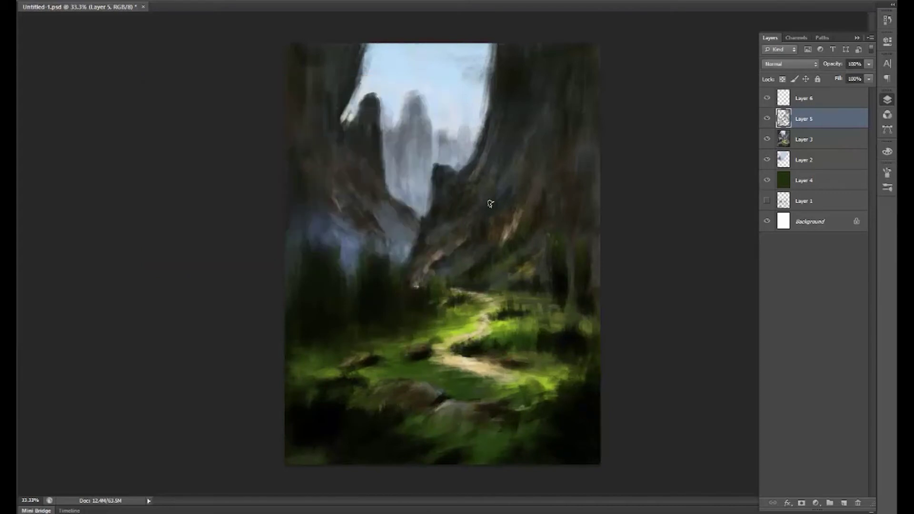
key(F10)
key(Return)
key(F10)
key(Return)
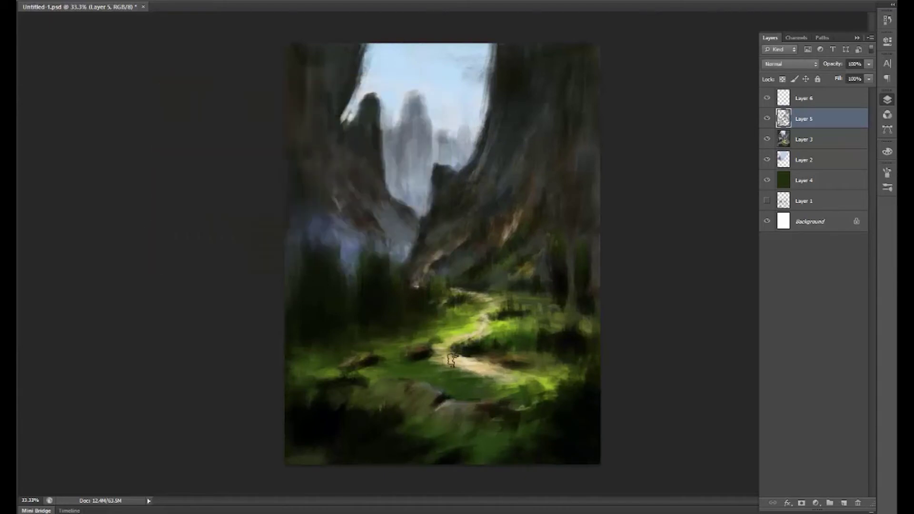
drag(395, 386, 362, 391)
Pick a lighter highlight colour and brush light strokes along rock edges and distant peaks.
key(F10)
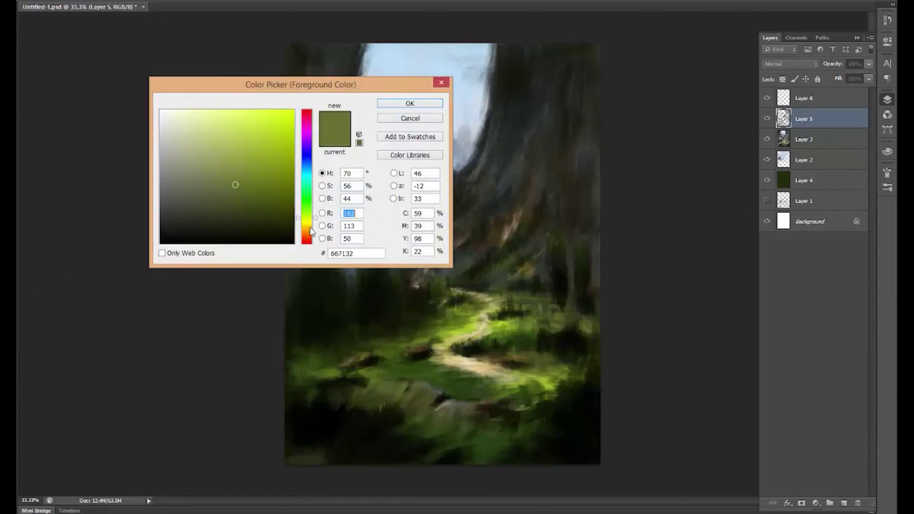
key(Return)
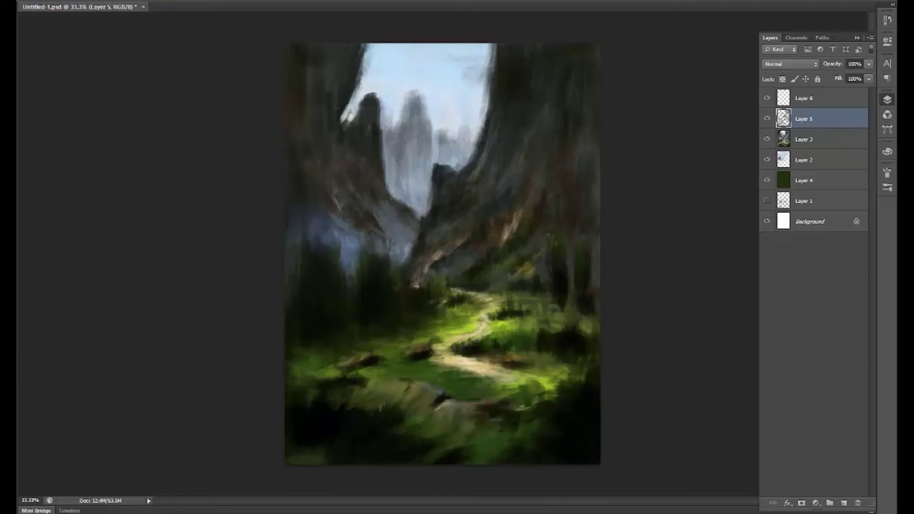
key(F10)
key(Return)
mouse_move(435, 164)
mouse_down()
mouse_move(431, 205)
mouse_move(484, 171)
mouse_move(475, 185)
mouse_up()
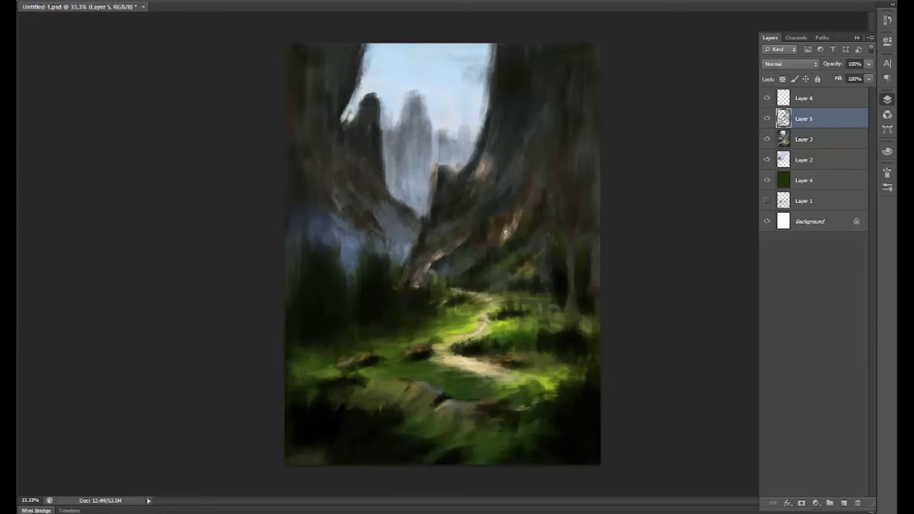
mouse_move(505, 232)
mouse_down()
mouse_move(492, 143)
mouse_move(465, 134)
mouse_up()
drag(490, 57, 390, 182)
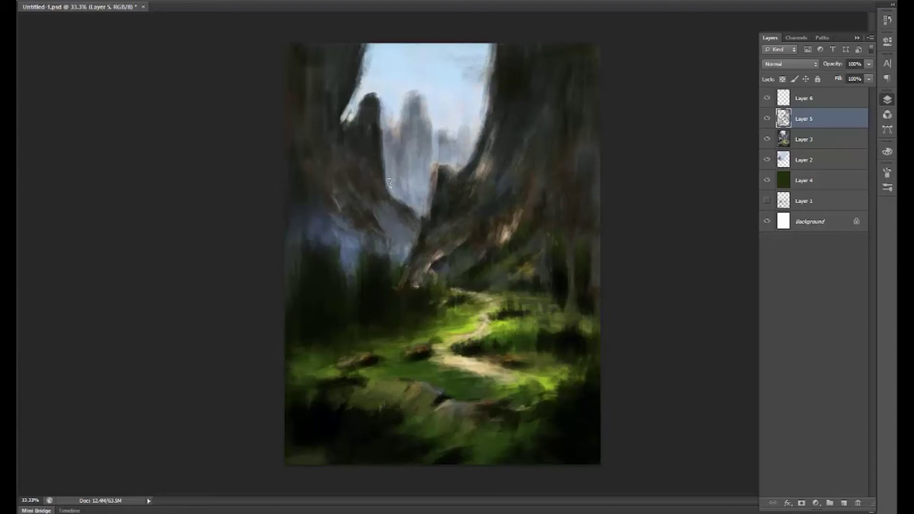
Save the document, lighten the path and right-hand grass, and choose pale yellow paint.
key(ctrl+s)
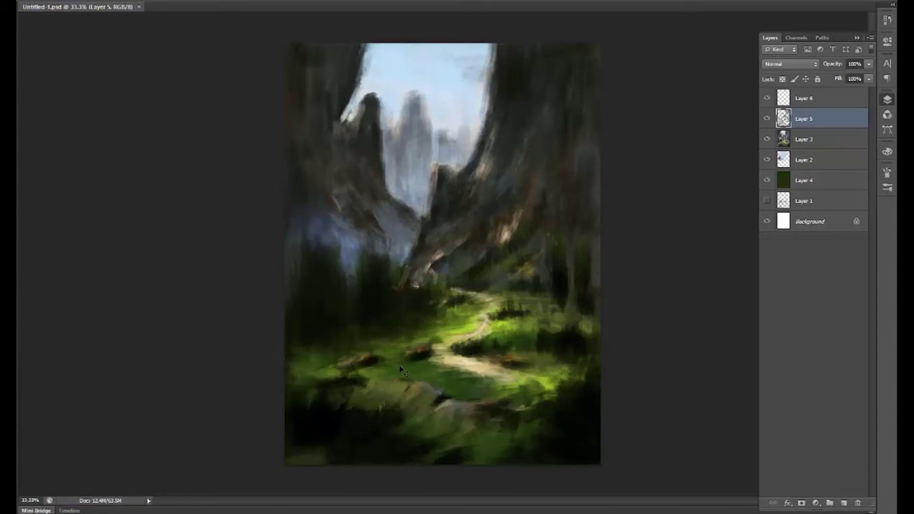
drag(458, 373, 424, 379)
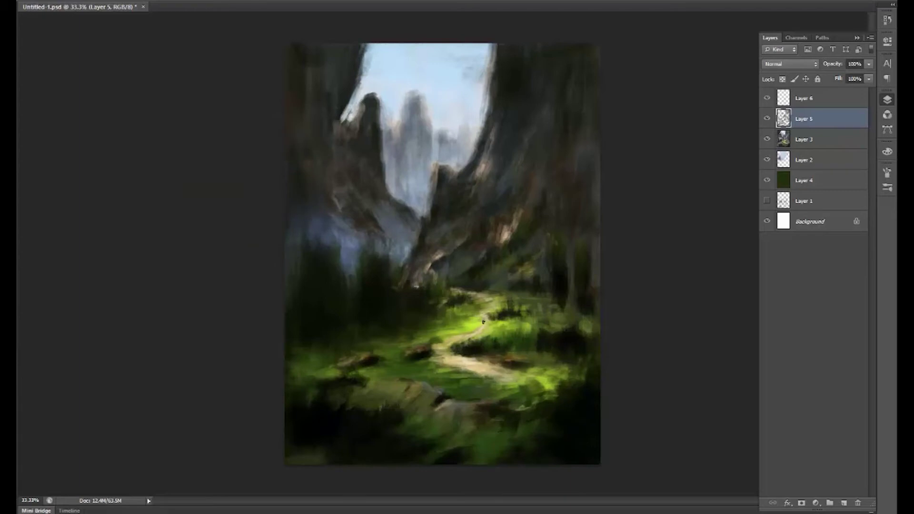
click(547, 378)
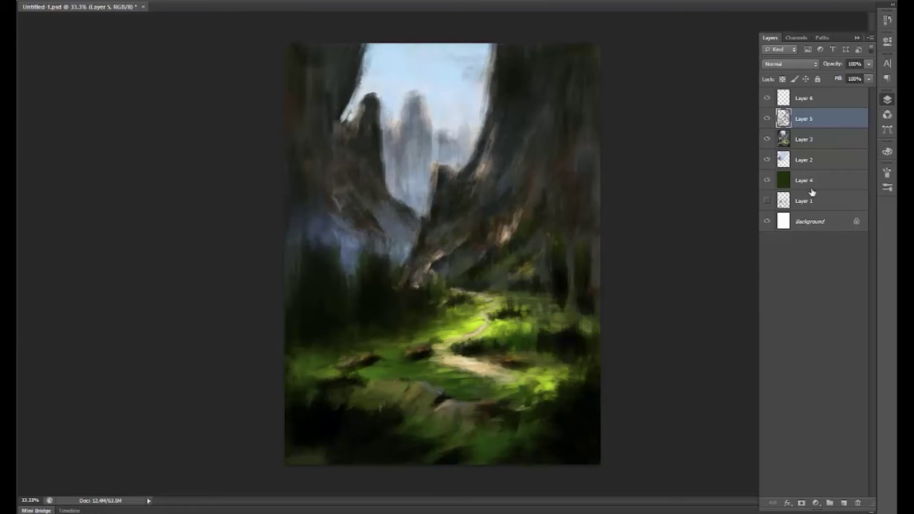
drag(306, 241, 305, 230)
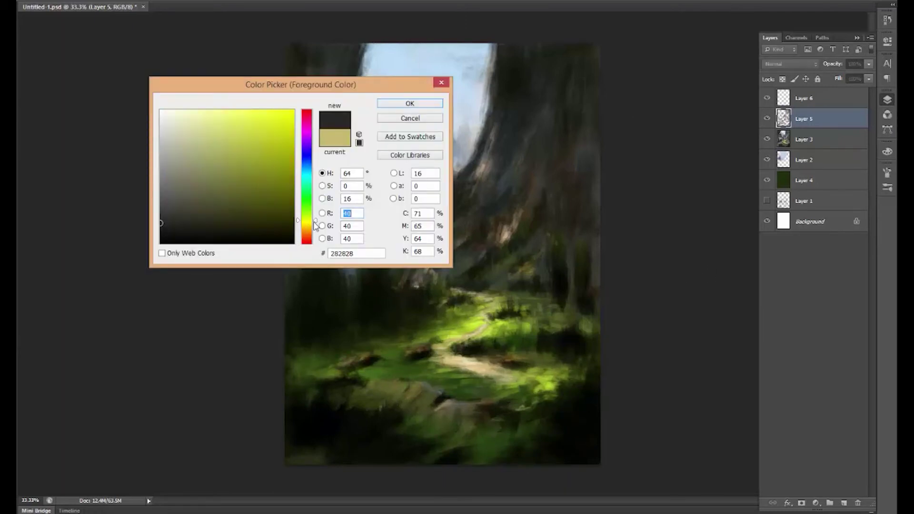
click(190, 116)
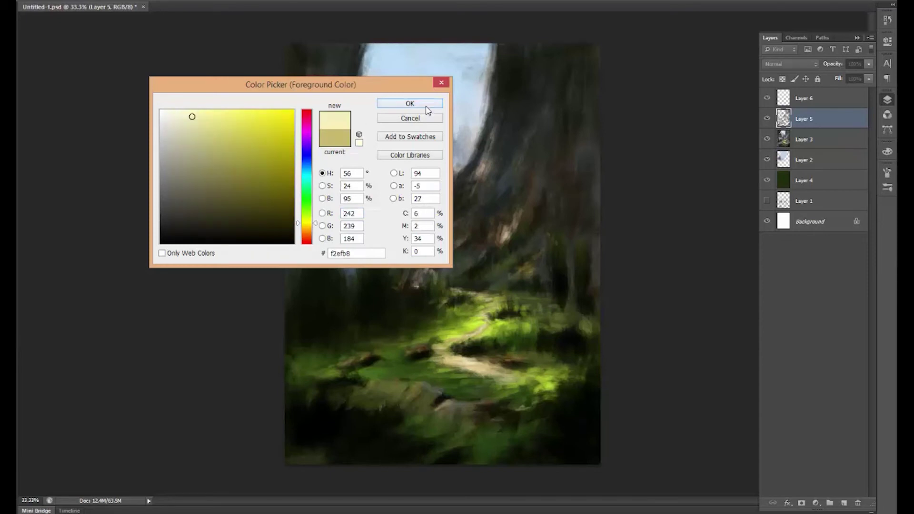
click(409, 104)
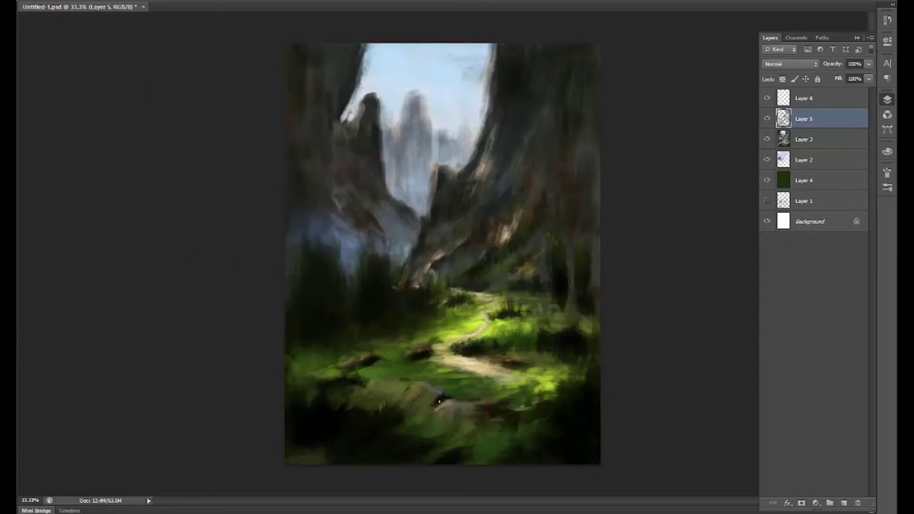
Choose a warm golden yellow foreground colour and switch painting to Layer 6.
key(F12)
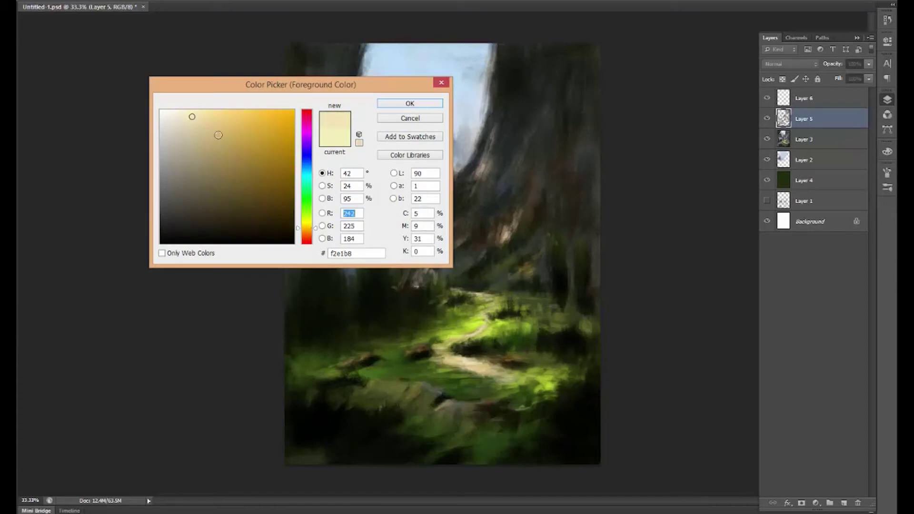
click(183, 220)
key(Return)
key(F12)
key(Return)
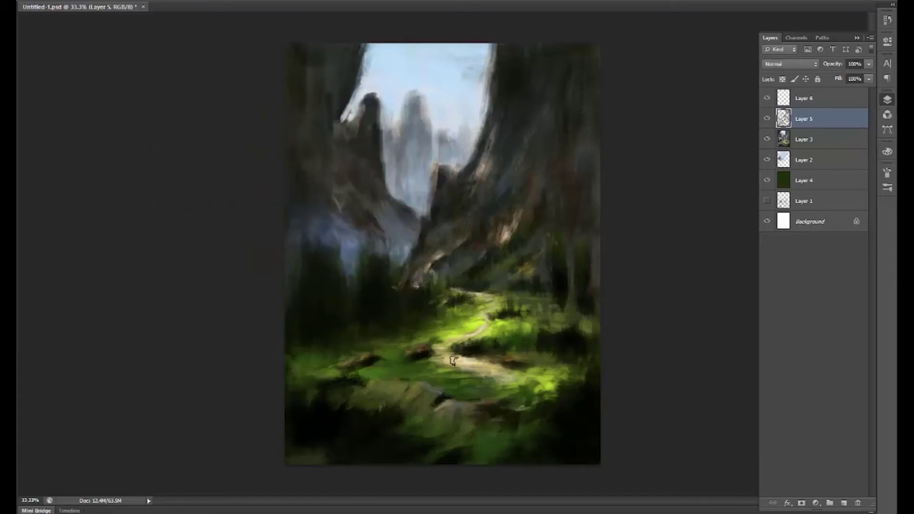
key(F12)
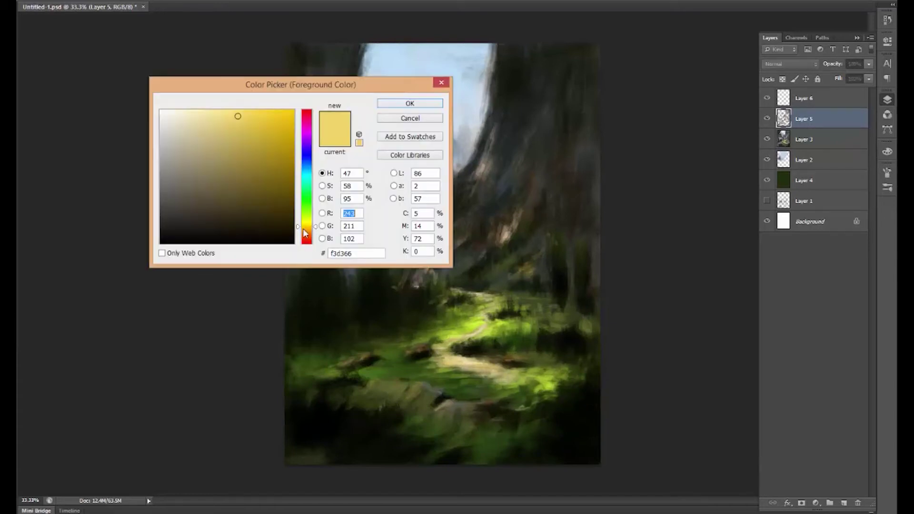
click(495, 378)
key(Return)
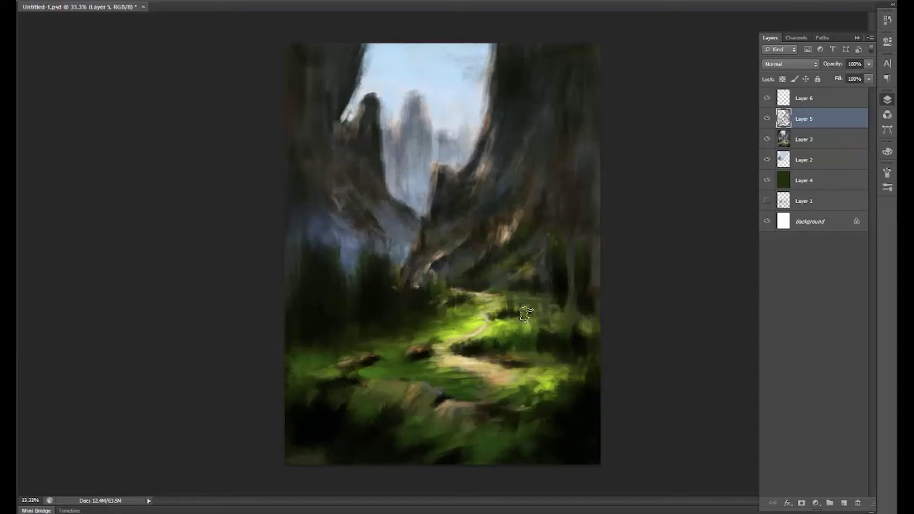
click(785, 101)
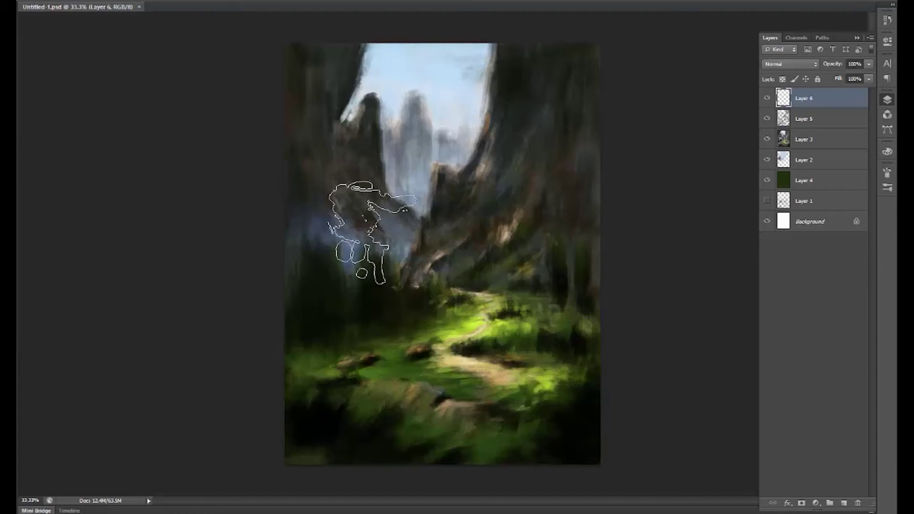
Brush bluish haze over the left rocks and brighten the sky along the right cliff.
drag(362, 228, 305, 166)
drag(476, 71, 419, 52)
key(ctrl+z)
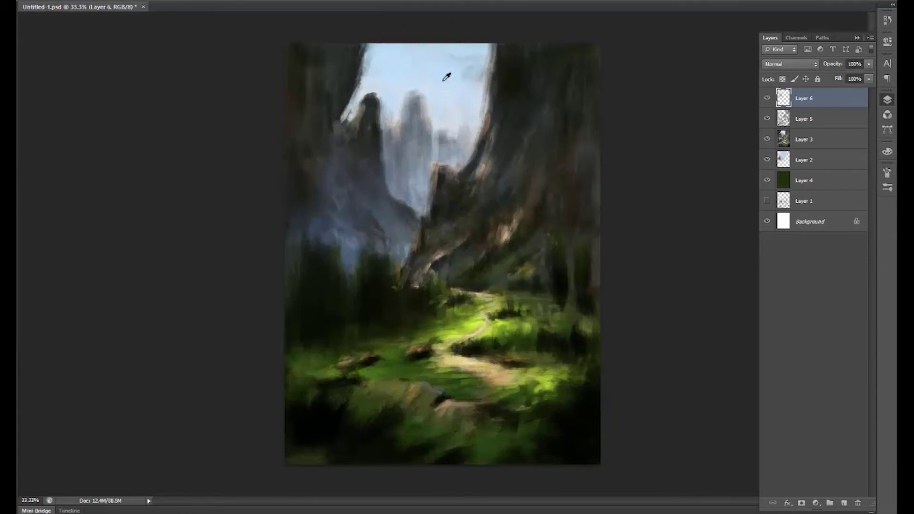
alt+click(400, 62)
key(Return)
drag(490, 45, 483, 115)
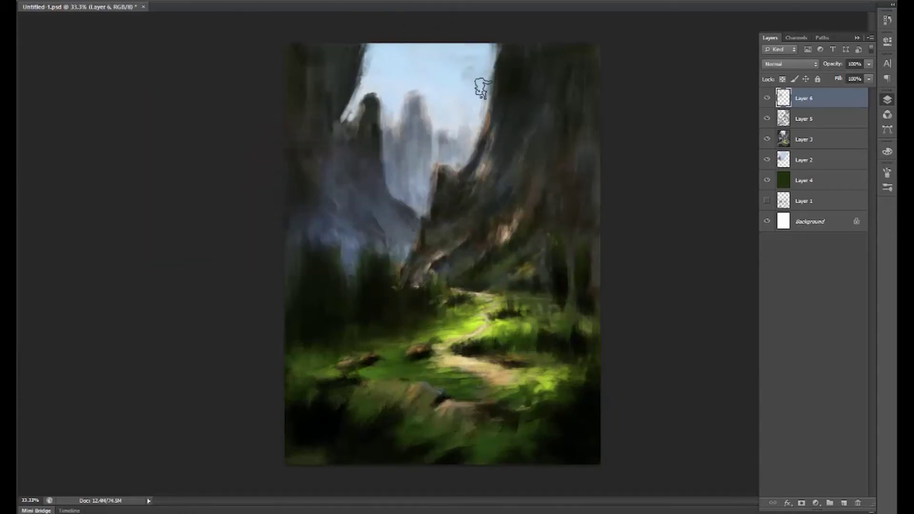
Add more bluish haze over the mid-valley, sample a colour, and create a new layer.
mouse_move(389, 225)
mouse_down()
mouse_move(414, 194)
mouse_move(351, 234)
mouse_move(377, 210)
mouse_move(305, 152)
mouse_up()
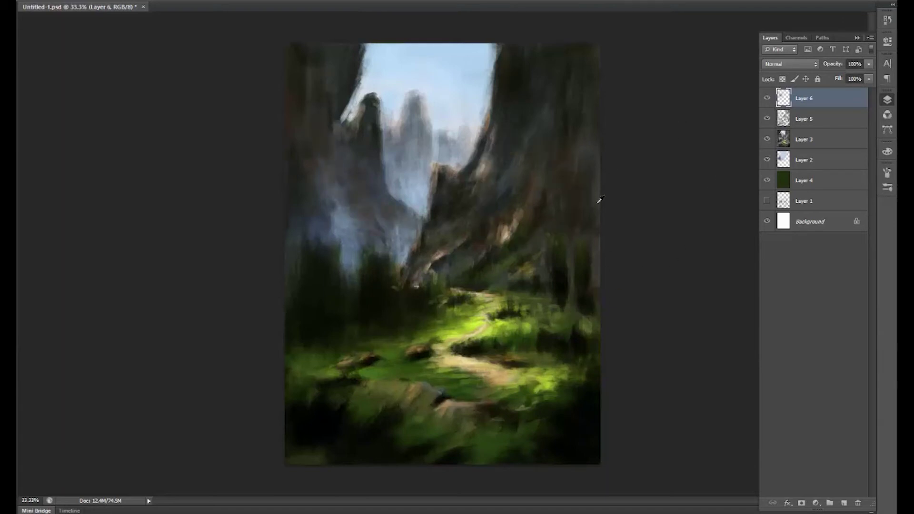
alt+click(520, 73)
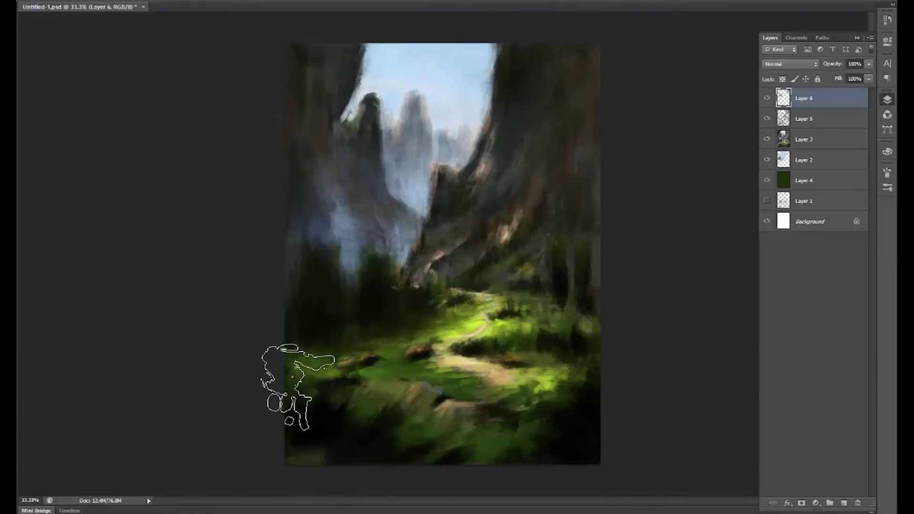
key(ctrl+shift+alt+n)
key(ctrl+shift+alt+n)
Add a second new layer, save, enlarge the brush to 150 px, and pick a new colour.
key(alt+bracketleft)
key(ctrl+s)
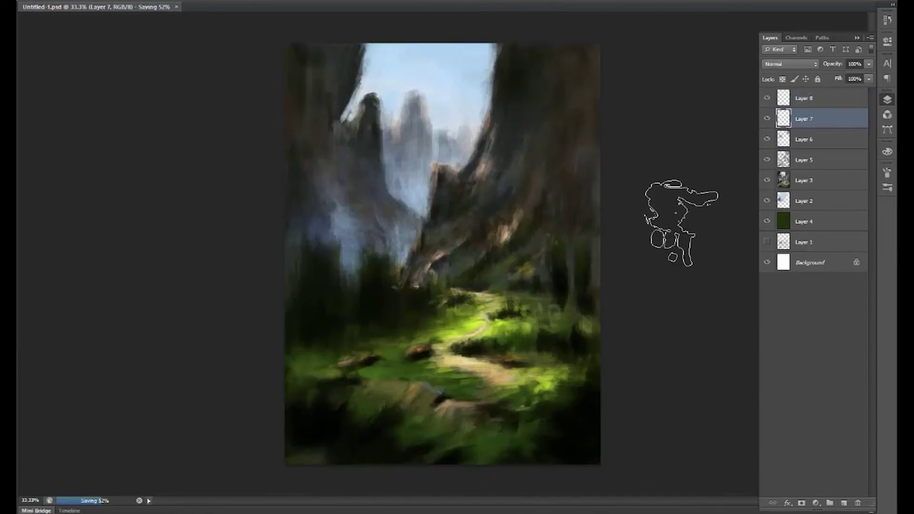
key(F5)
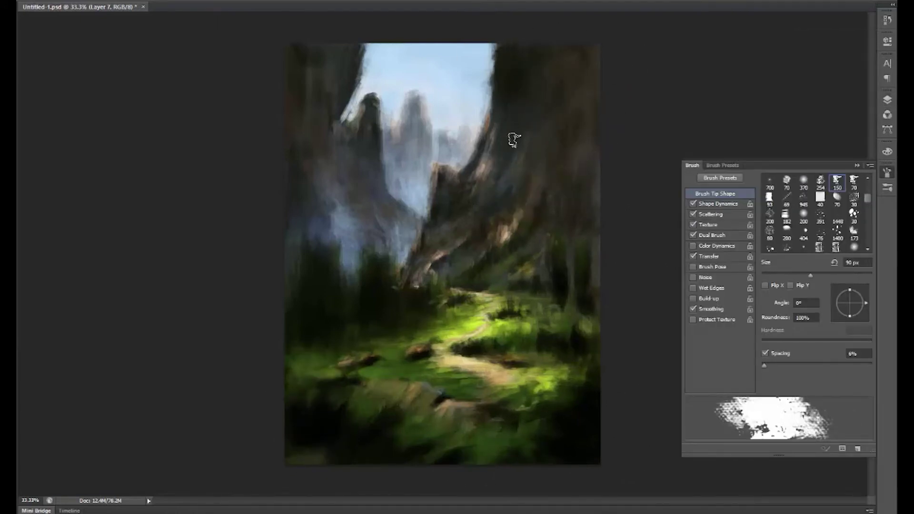
key(bracketright)
key(bracketright)
key(bracketright)
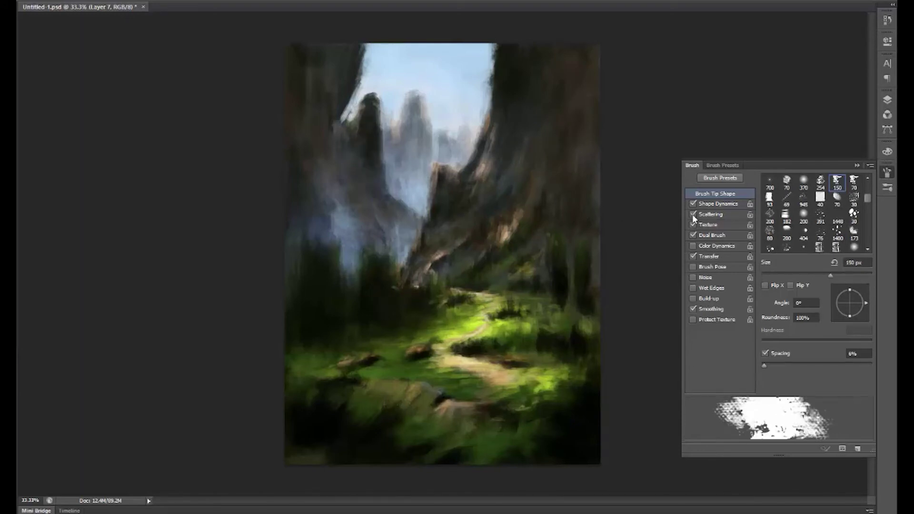
click(856, 165)
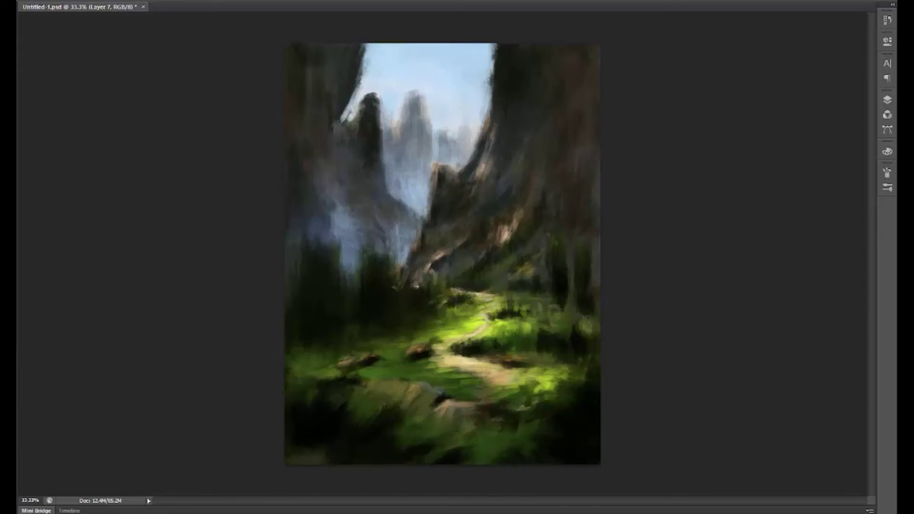
click(237, 227)
key(Return)
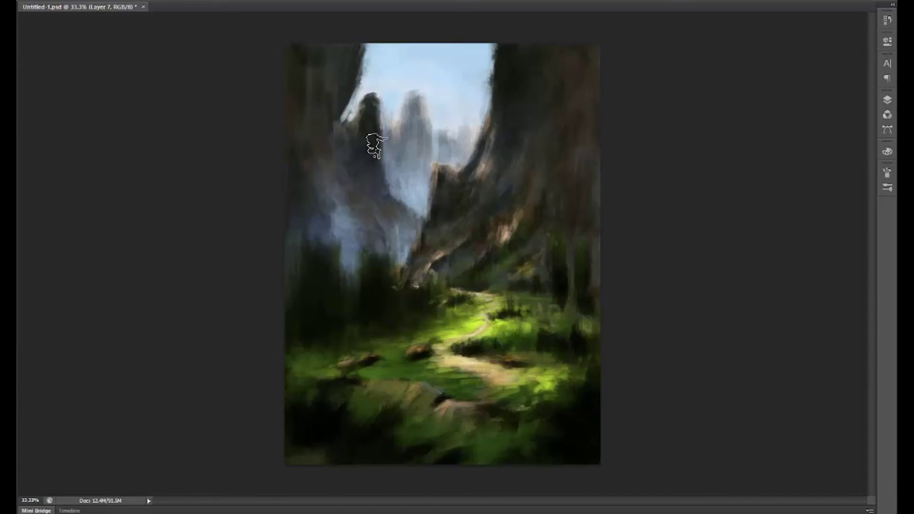
Paint misty streaks, extend the upper-left cliff edge, and darken grass right of the path.
drag(350, 209, 419, 250)
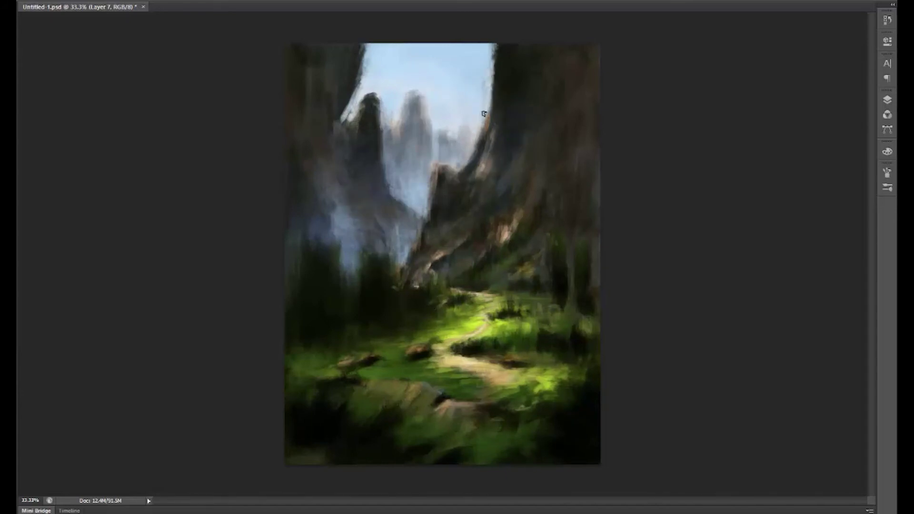
drag(488, 107, 469, 157)
key(ctrl+d)
drag(392, 143, 392, 200)
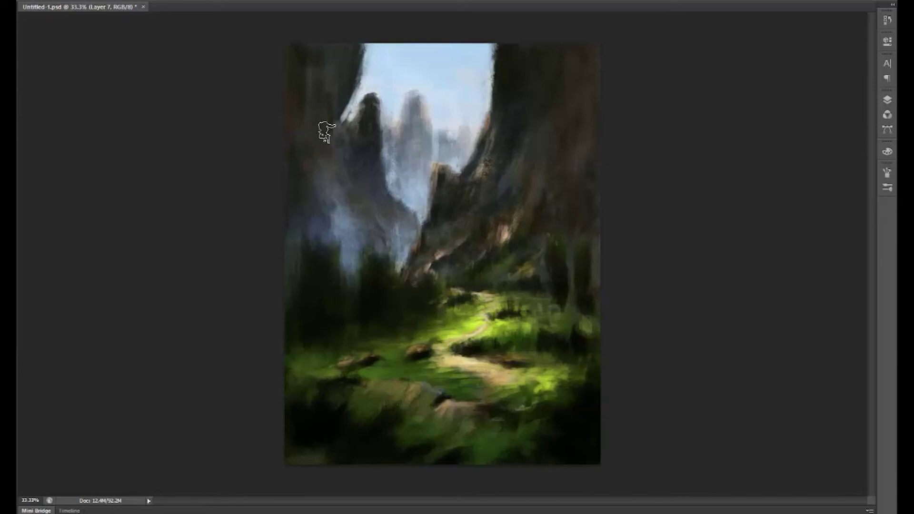
drag(349, 61, 370, 47)
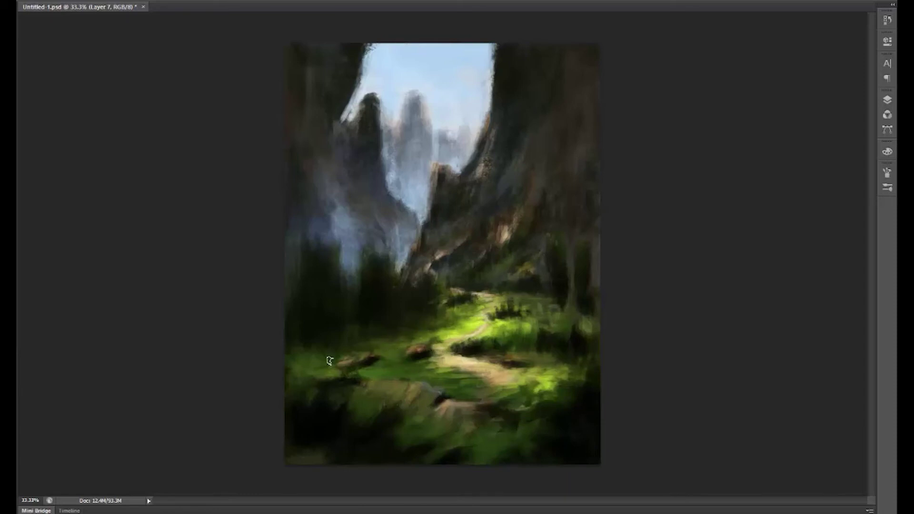
drag(527, 358, 587, 312)
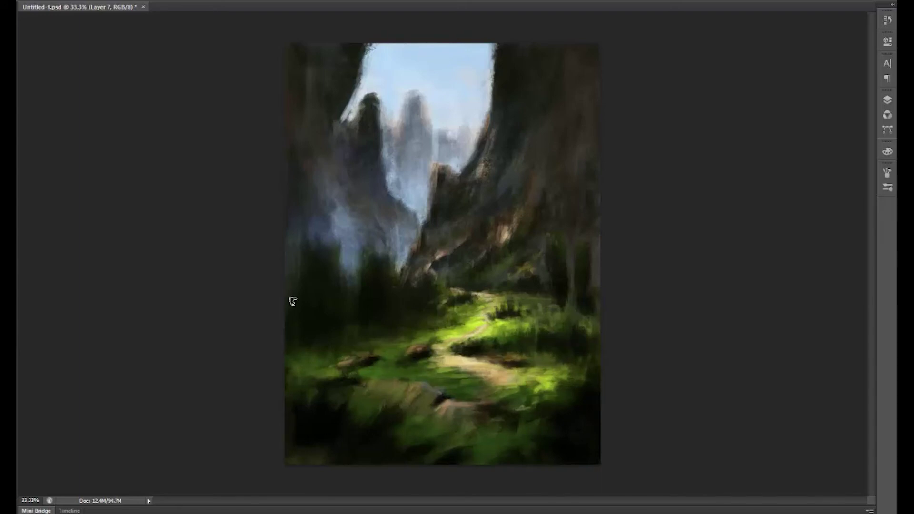
alt+click(476, 324)
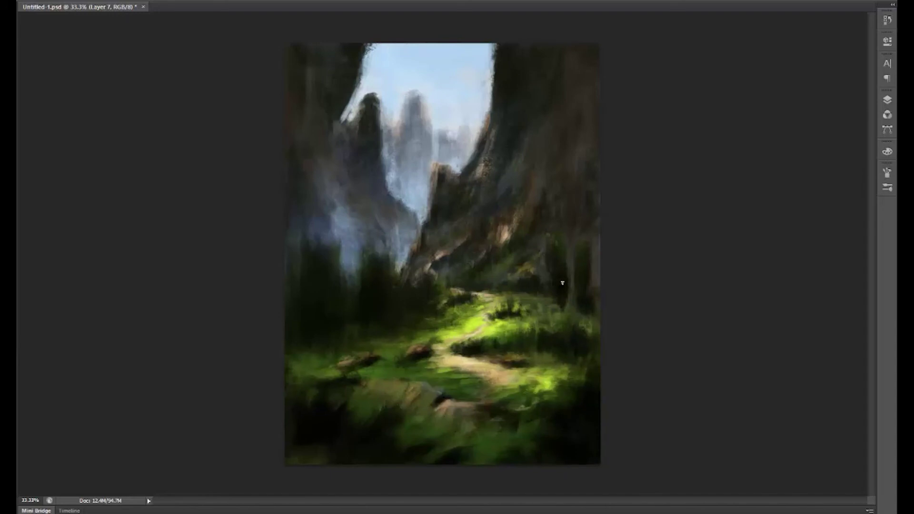
Paint bright yellow-green and dark grass strokes right of the path, resampling the sunlit green.
drag(551, 378, 585, 382)
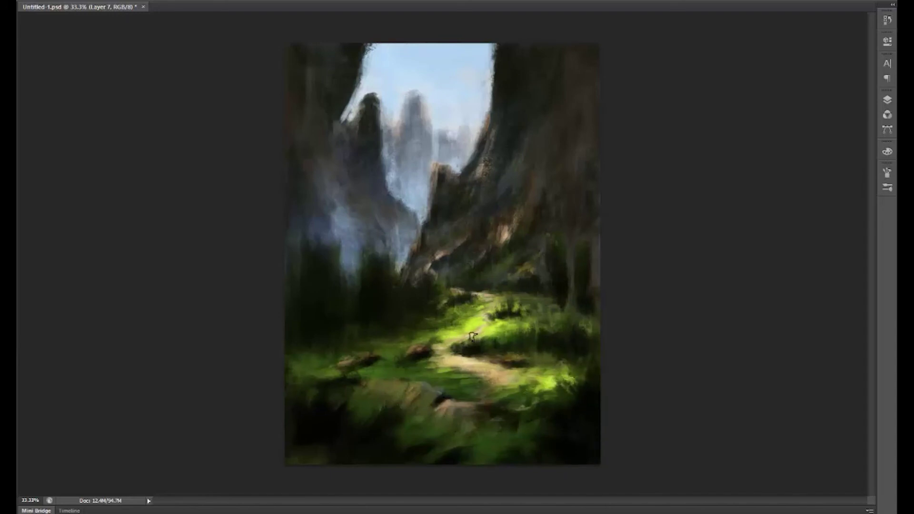
click(410, 102)
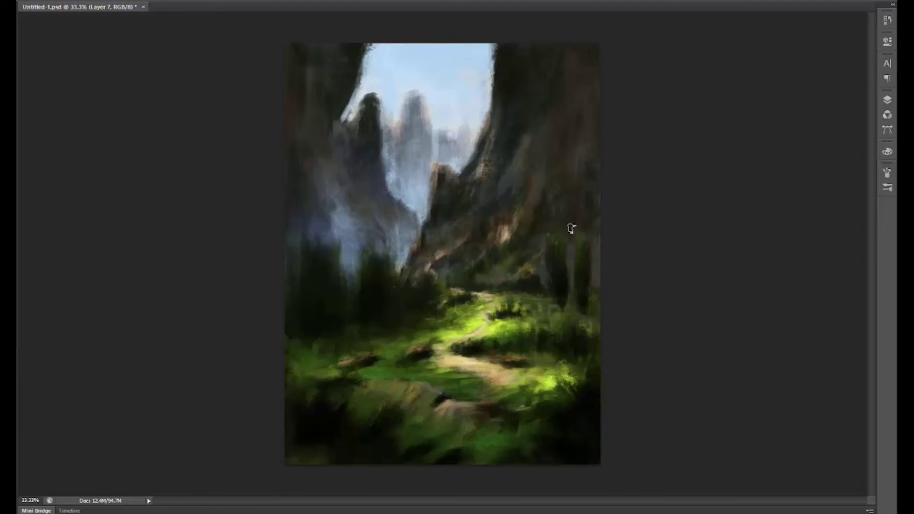
drag(525, 133, 528, 131)
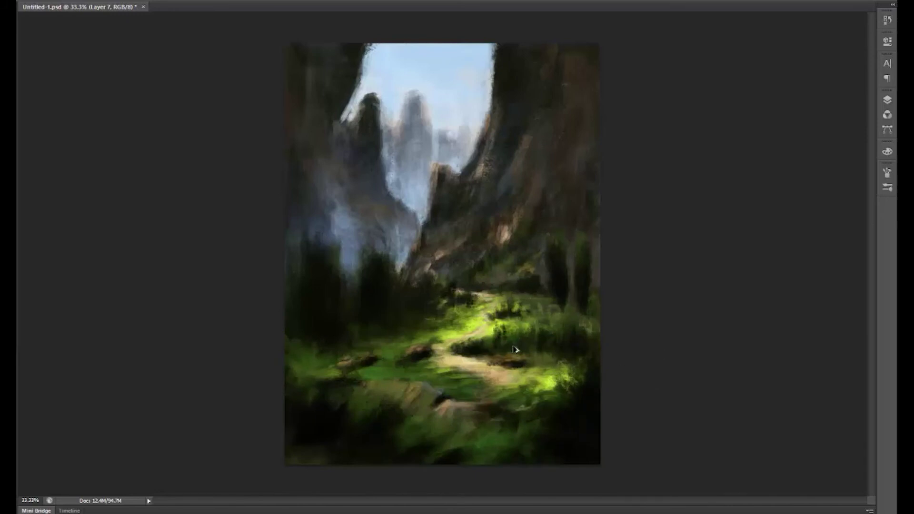
mouse_move(485, 347)
mouse_down()
mouse_move(509, 329)
mouse_move(552, 361)
mouse_up()
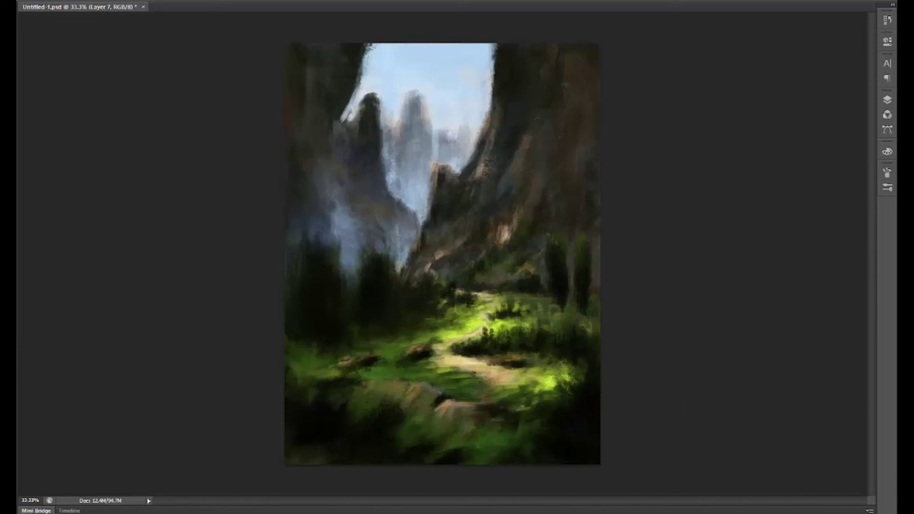
alt+click(495, 320)
click(379, 106)
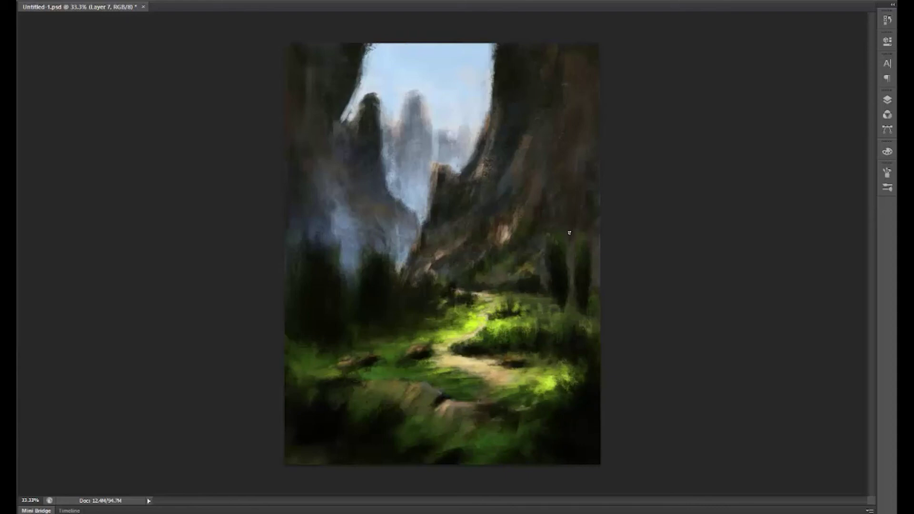
key(F5)
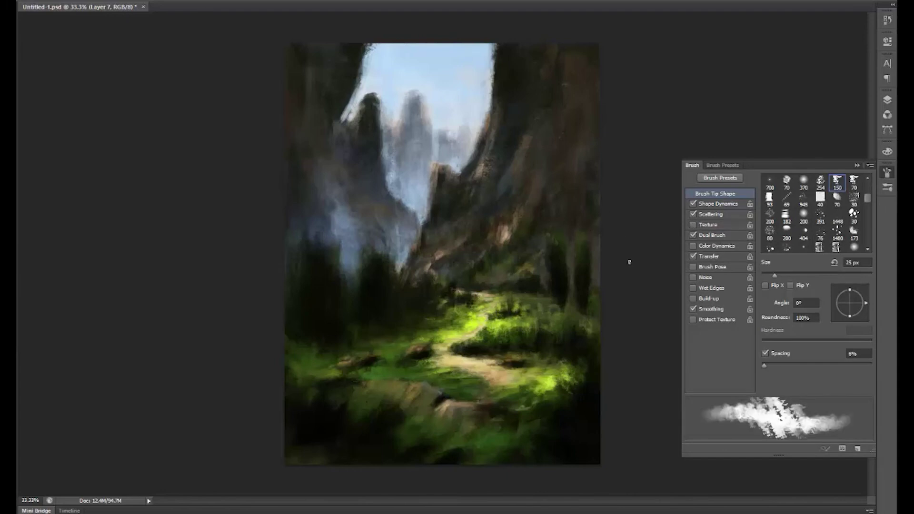
Increase the brush's Scatter amount in the Scattering settings.
click(710, 214)
drag(808, 190, 803, 189)
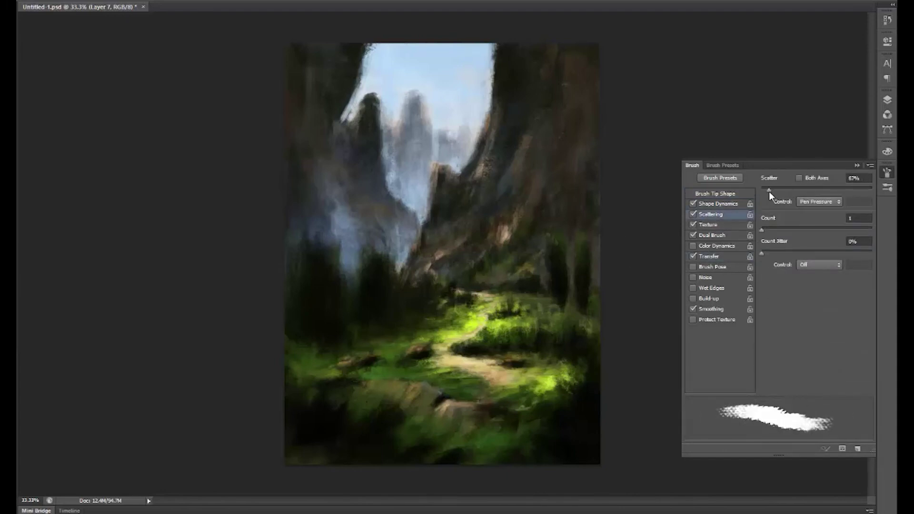
click(853, 165)
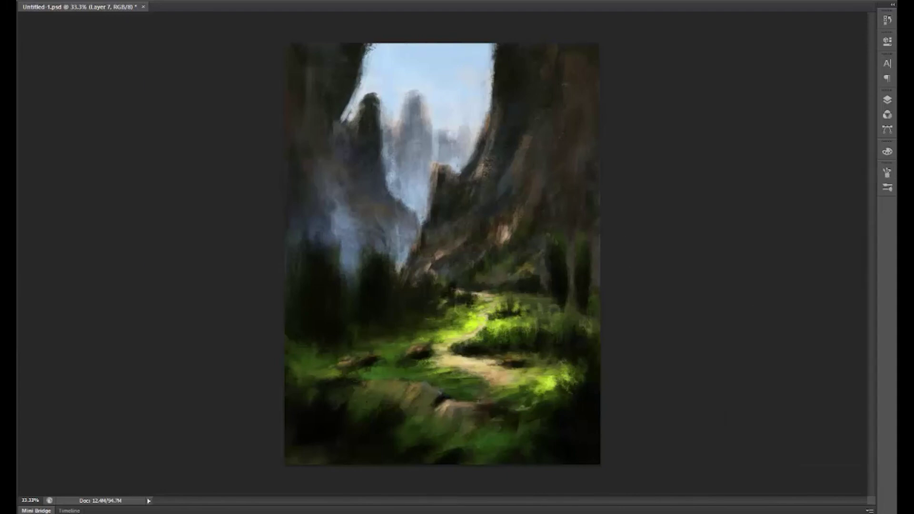
Paint dark tree shapes on the left, a bush near the path, and trees along the right edge.
mouse_move(324, 269)
mouse_down()
mouse_move(296, 287)
mouse_move(330, 289)
mouse_move(336, 266)
mouse_up()
drag(381, 318, 356, 273)
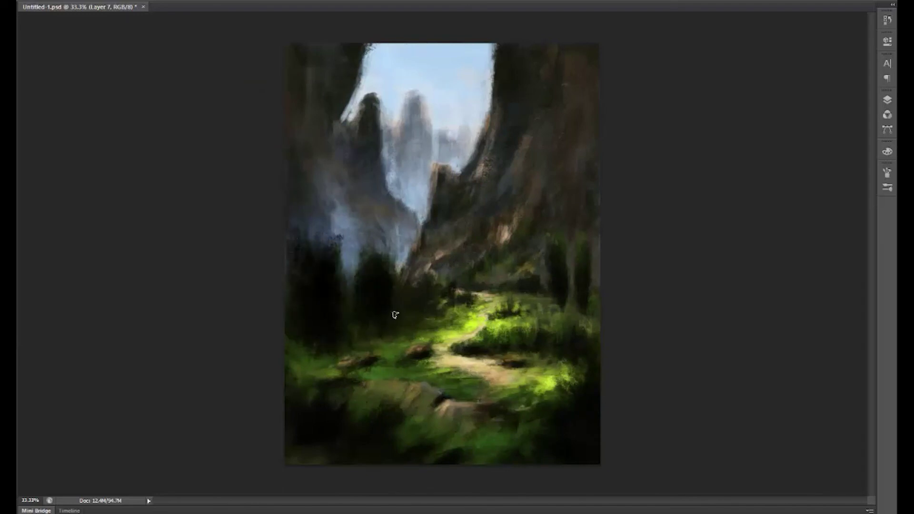
mouse_move(395, 315)
mouse_down()
mouse_move(409, 290)
mouse_move(397, 276)
mouse_up()
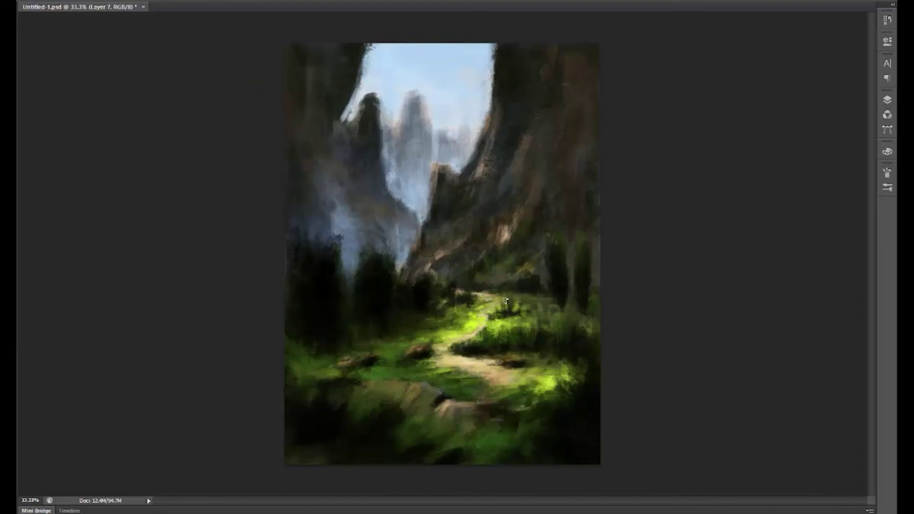
drag(505, 301, 507, 313)
mouse_move(583, 290)
mouse_down()
mouse_move(586, 343)
mouse_move(584, 300)
mouse_up()
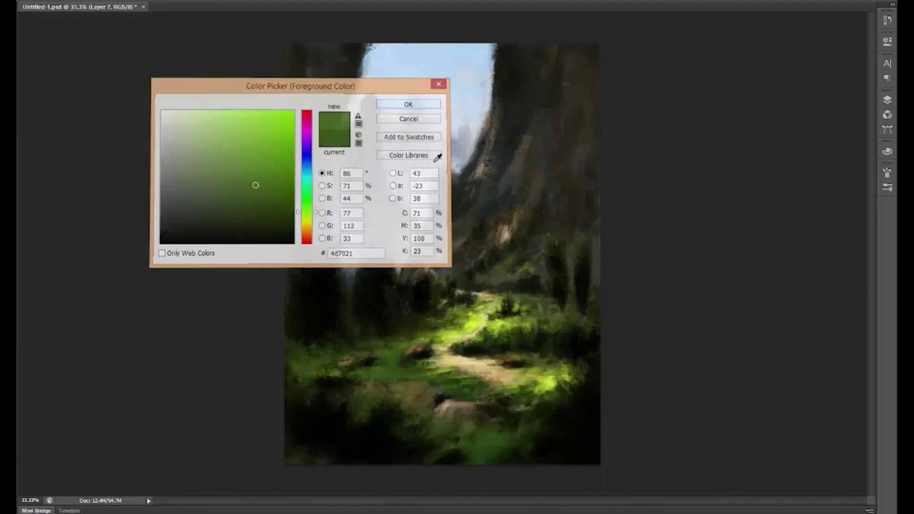
Add a bright green highlight to the right tree and choose a light yellow paint colour.
key(Return)
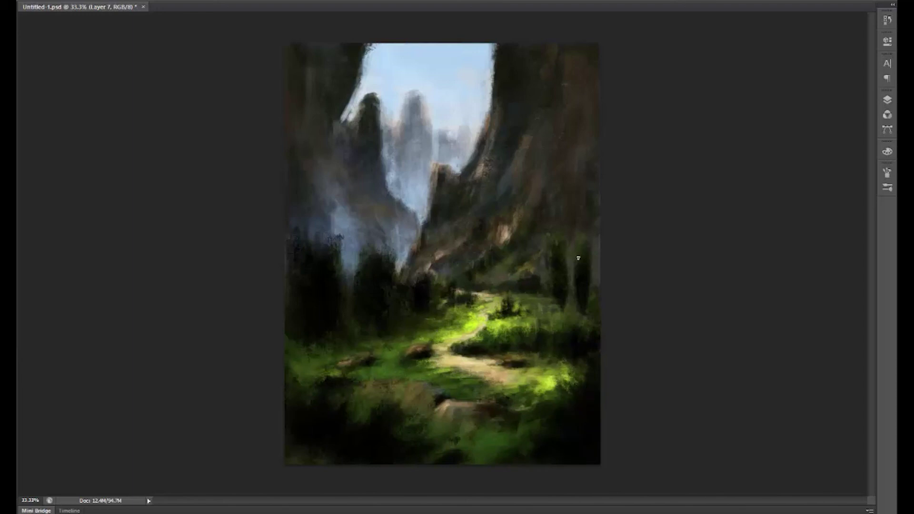
drag(578, 267, 581, 232)
drag(306, 210, 306, 225)
click(228, 117)
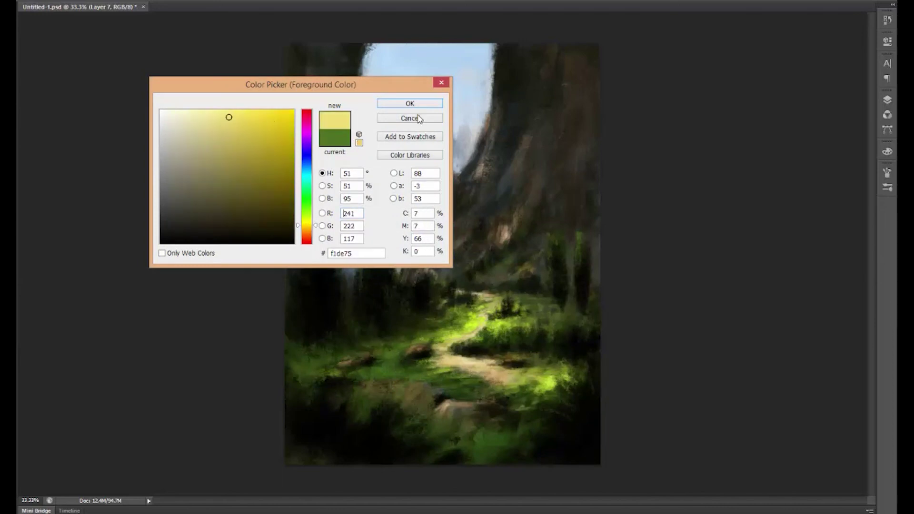
click(418, 118)
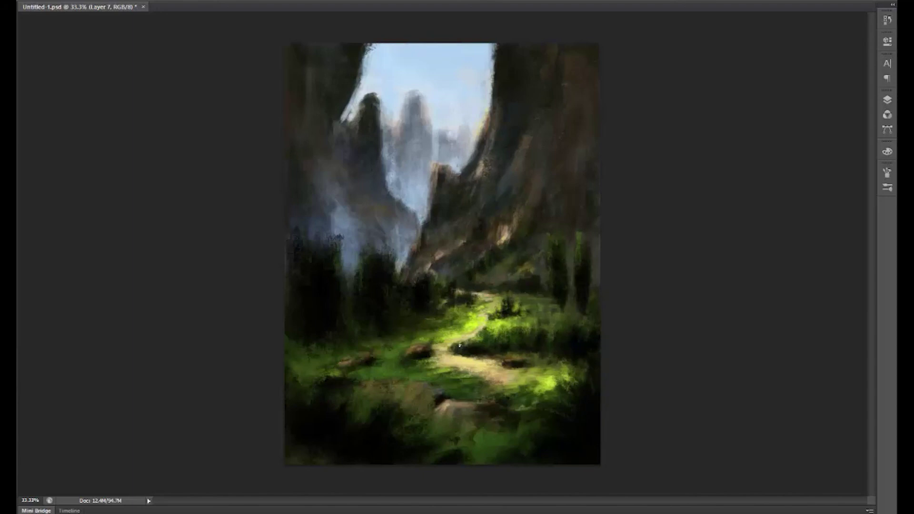
Deepen the yellow, brush warm light onto the path and grass, and show the Layers panel.
click(255, 139)
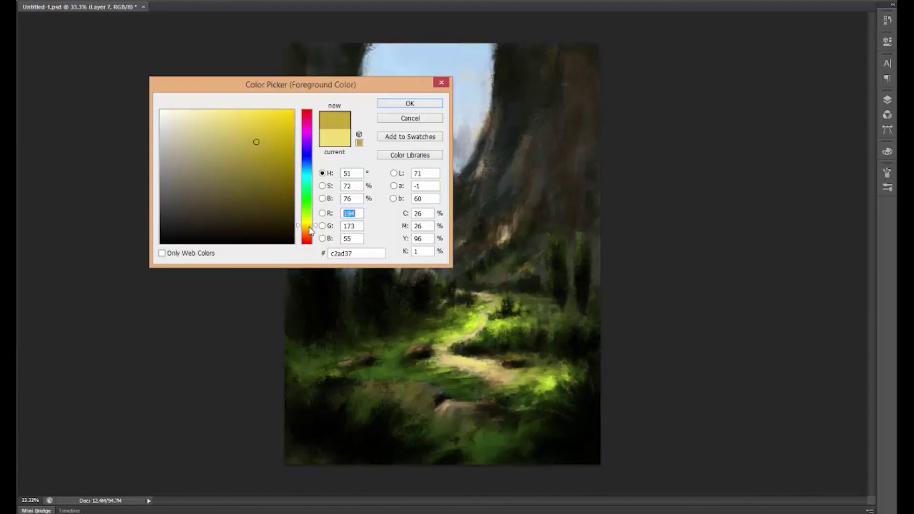
click(239, 116)
key(Return)
drag(511, 364, 495, 385)
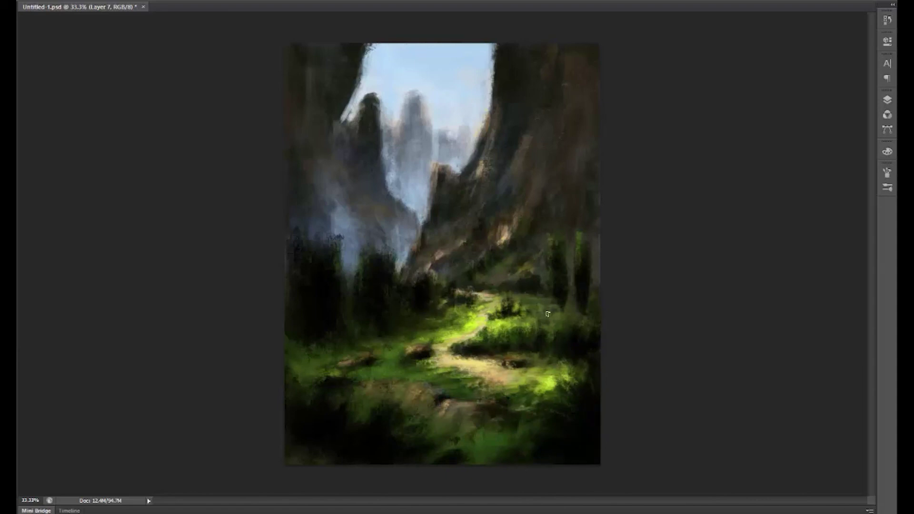
drag(401, 349, 379, 354)
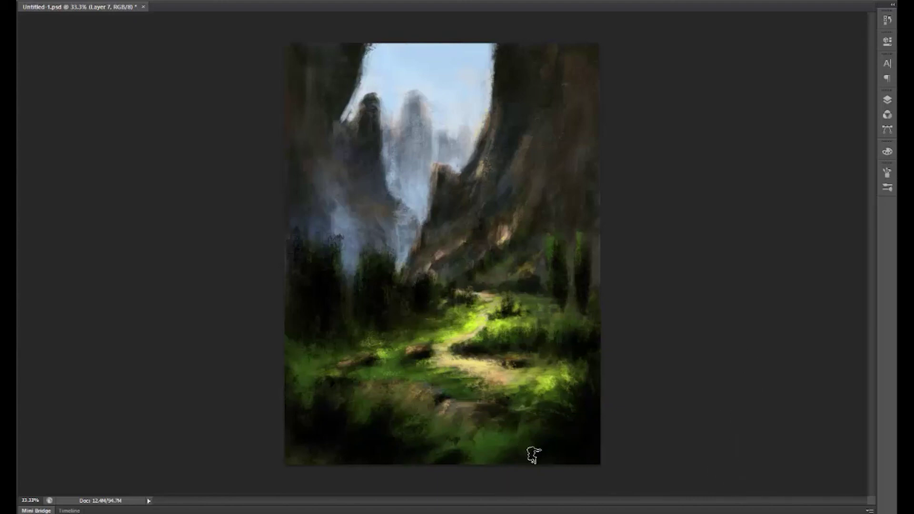
key(F7)
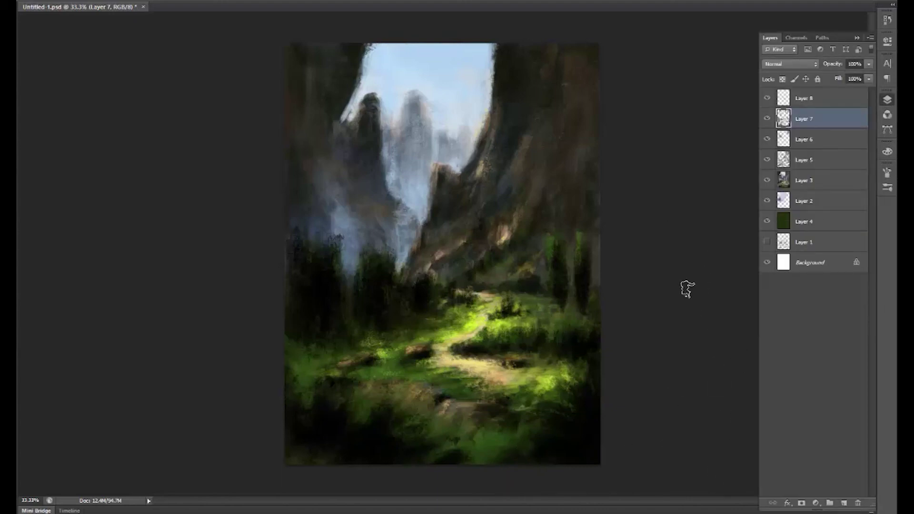
Set the foreground paint colour to teal #2a947f.
click(10, 292)
drag(306, 211, 306, 181)
click(265, 171)
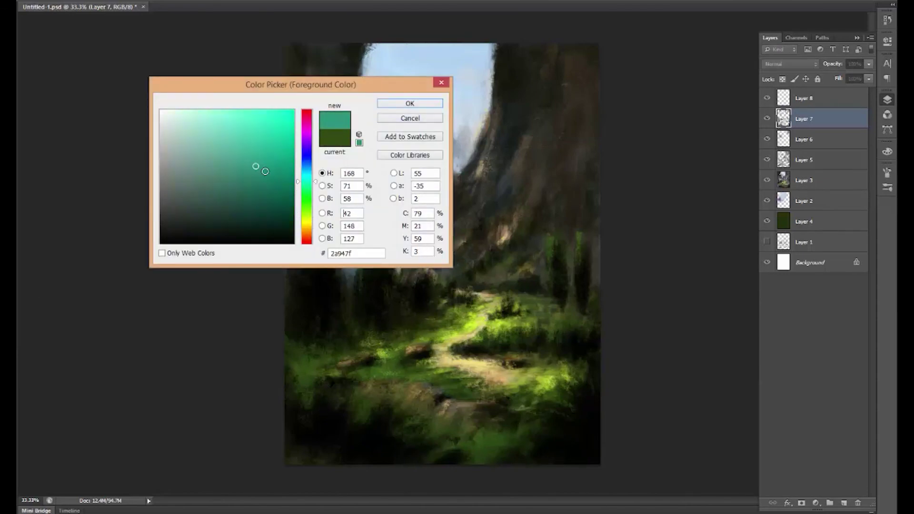
click(391, 109)
Zoom to 66.7% and brush a handwritten signature and date at the lower right.
key(F5)
key(F5)
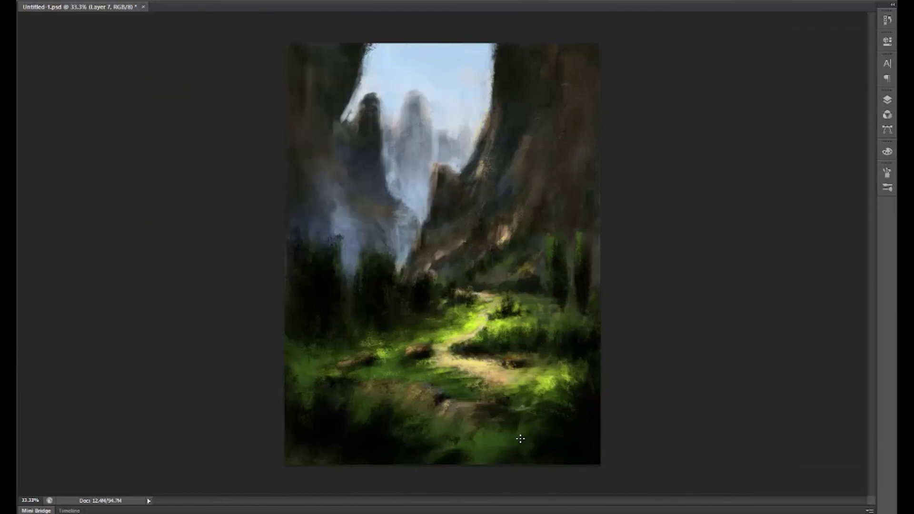
scroll(520, 438, up, 2)
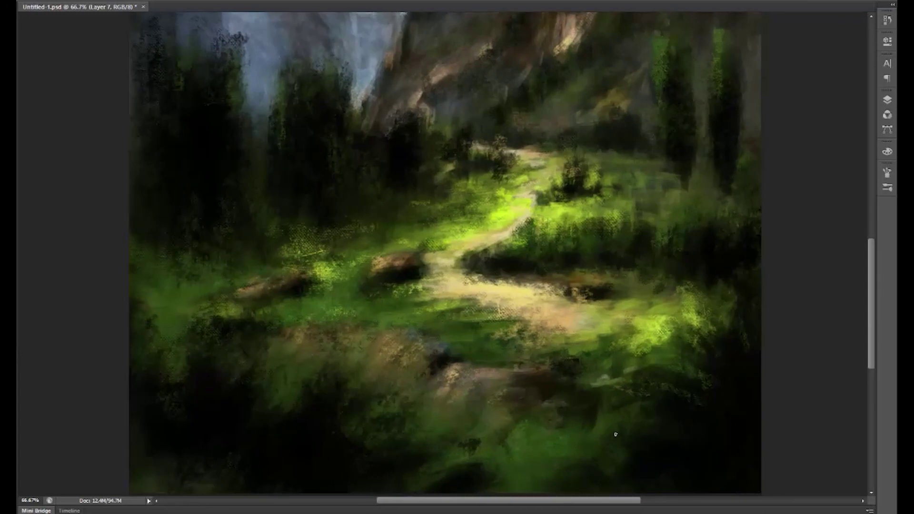
mouse_move(599, 448)
mouse_down()
mouse_move(685, 404)
mouse_move(712, 406)
mouse_up()
key(ctrl+z)
drag(633, 436, 686, 431)
drag(633, 458, 687, 446)
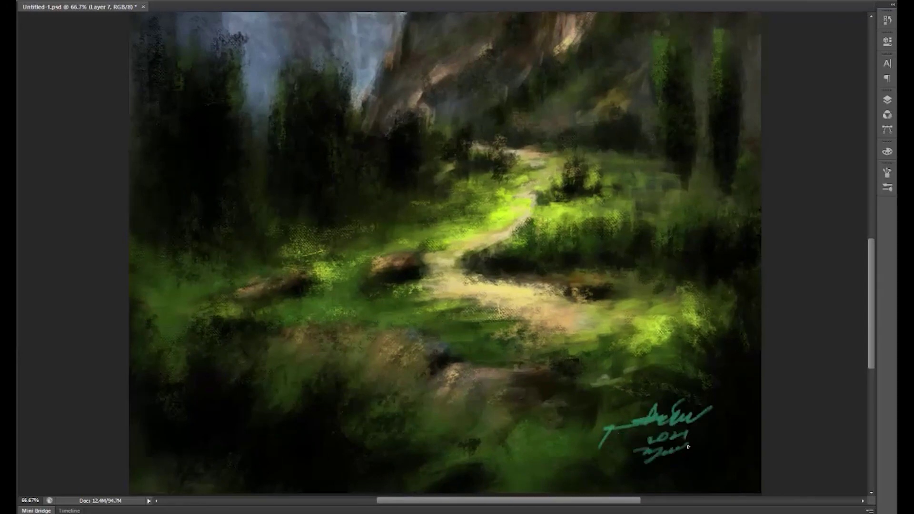